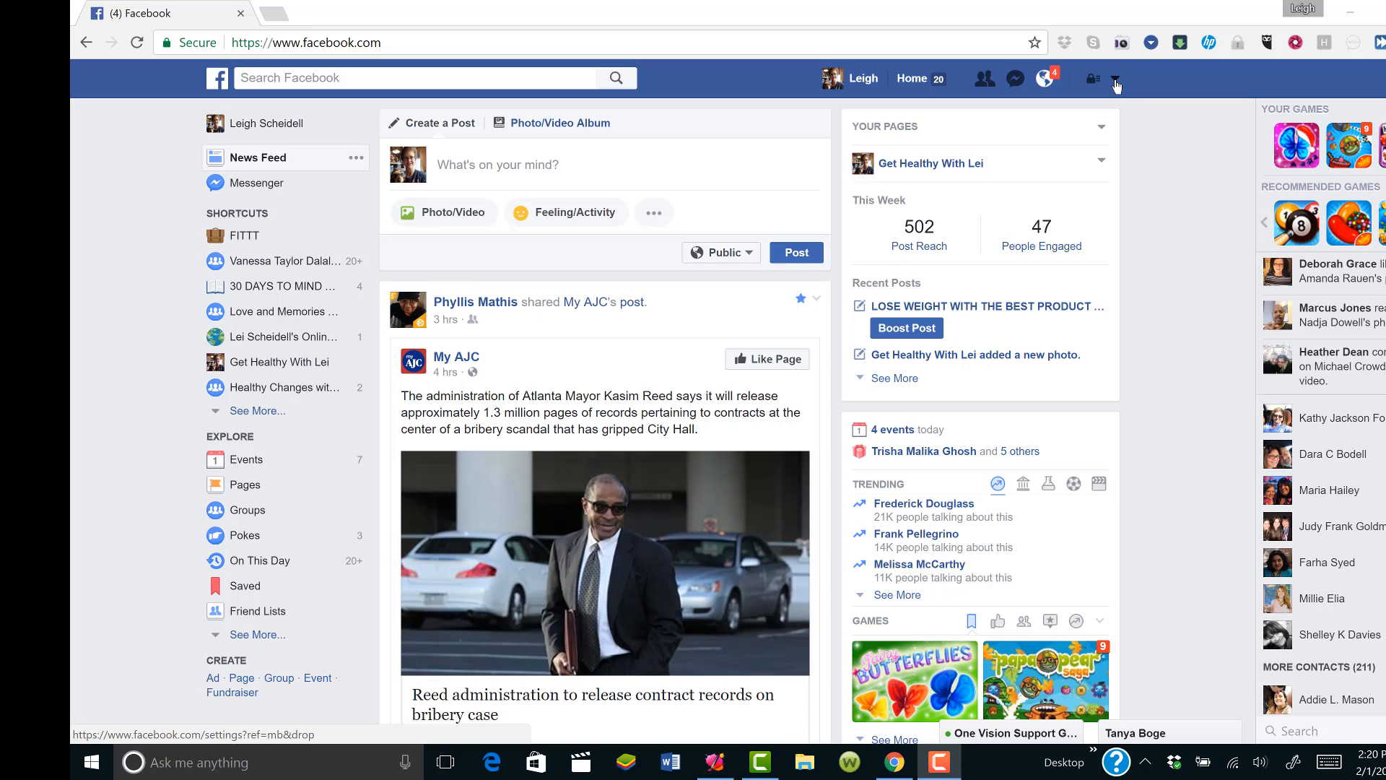
- Start creating a new group and name it "FIT"
left_click(1116, 80)
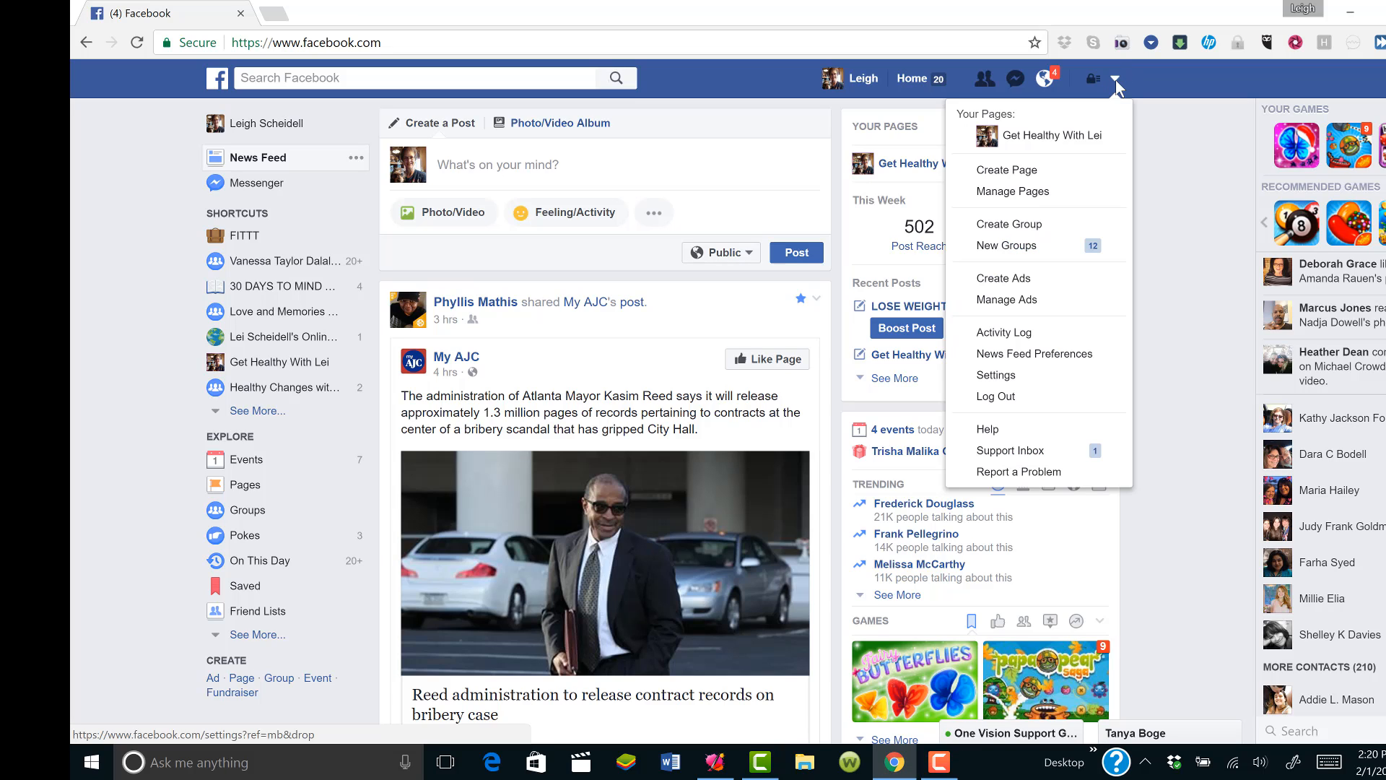
left_click(1040, 227)
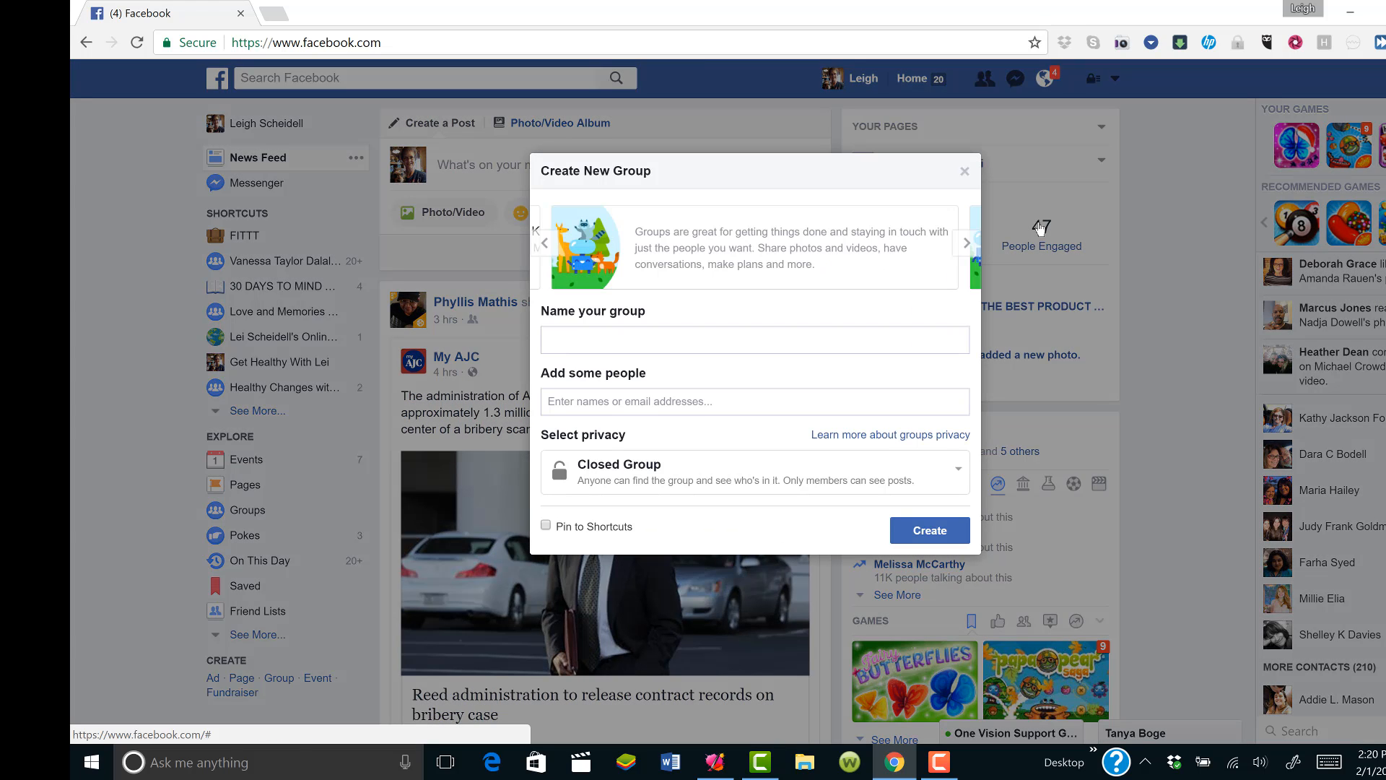
left_click(715, 337)
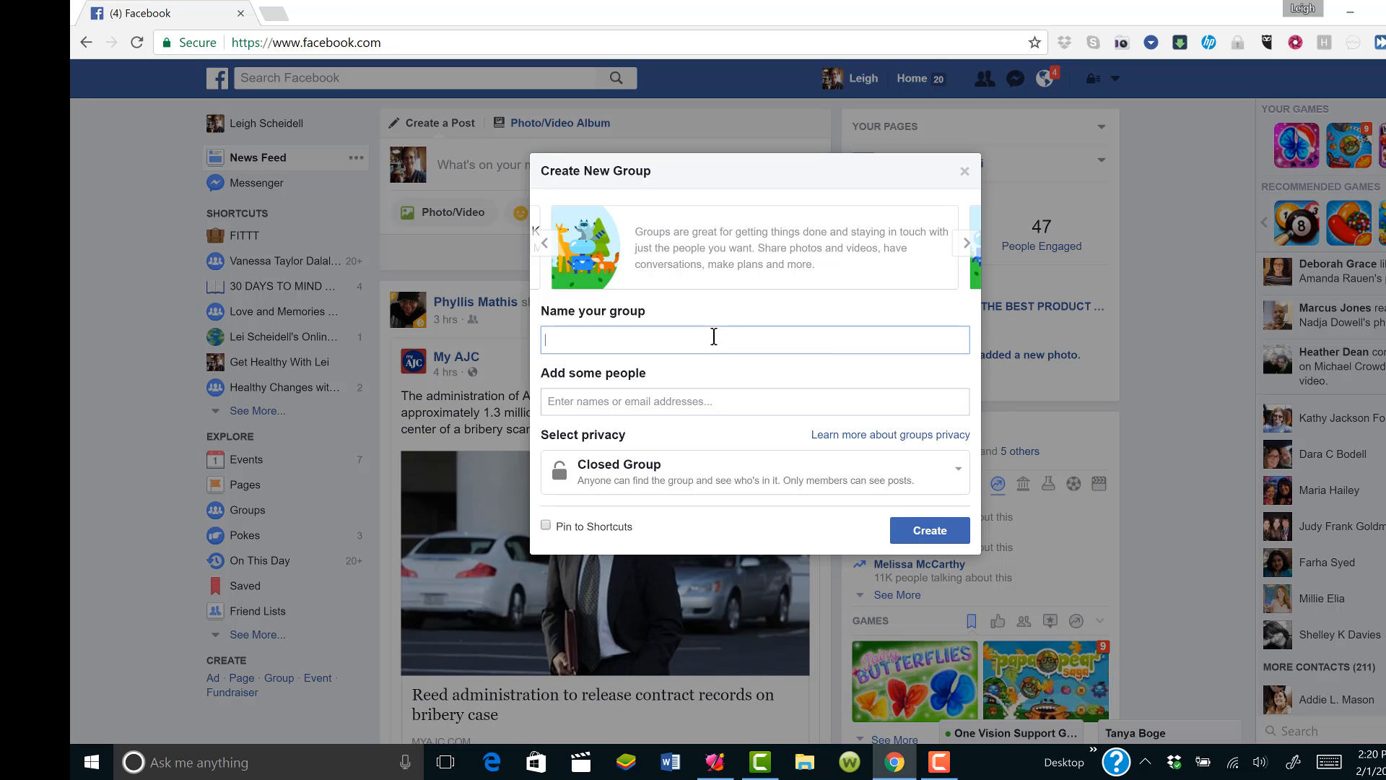
type("FIT")
- Add one friend by name to the people joining the new group
left_click(661, 402)
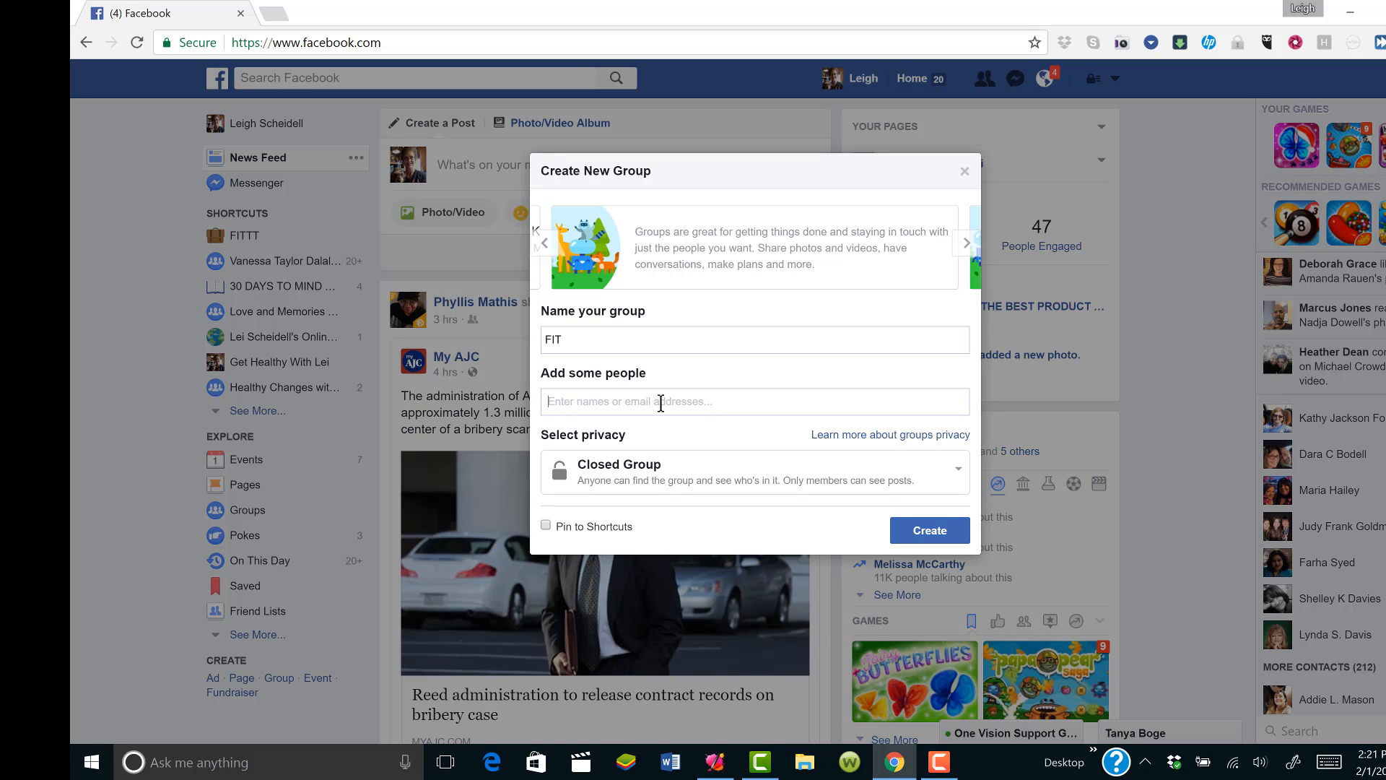
left_click(661, 403)
type("Jenn")
key("Return")
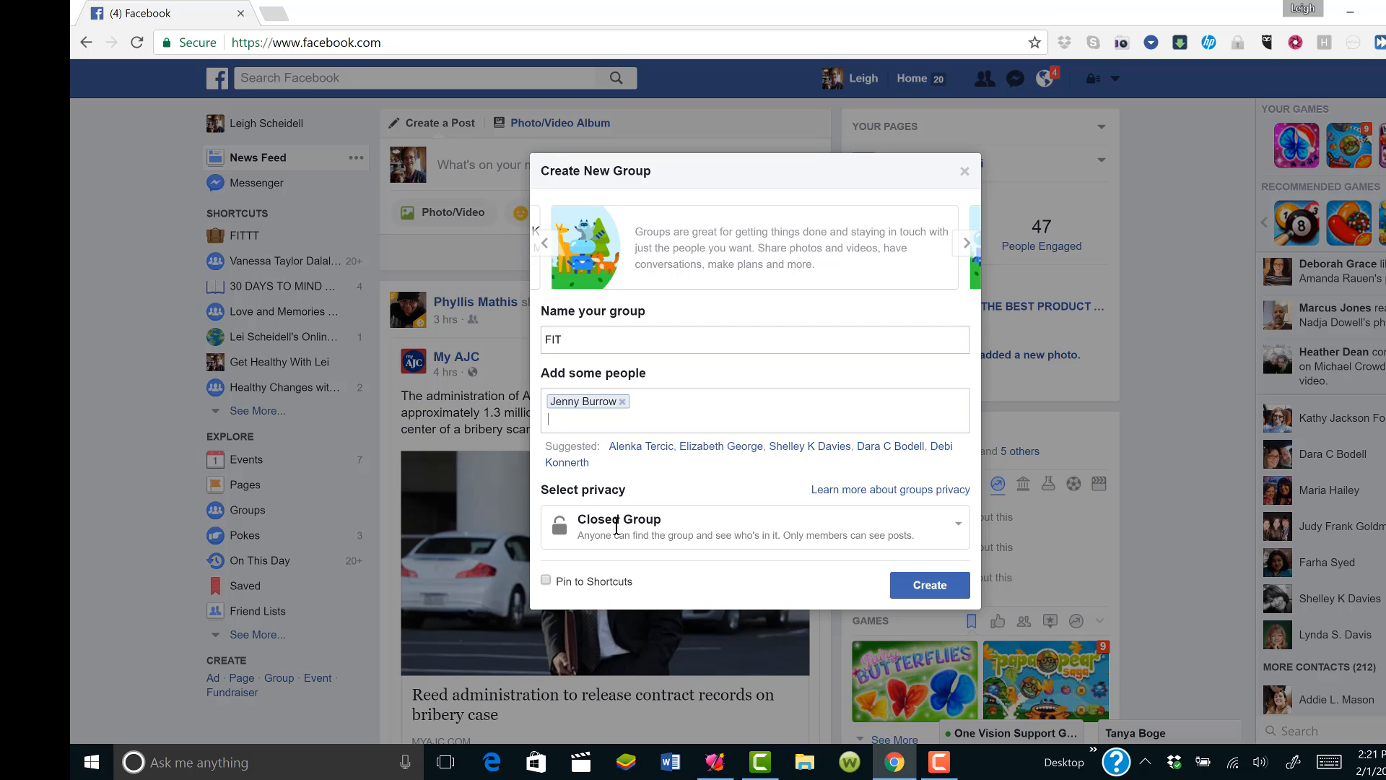
- Set the privacy to Secret Group, enable Pin to Shortcuts, and create the group
left_click(963, 533)
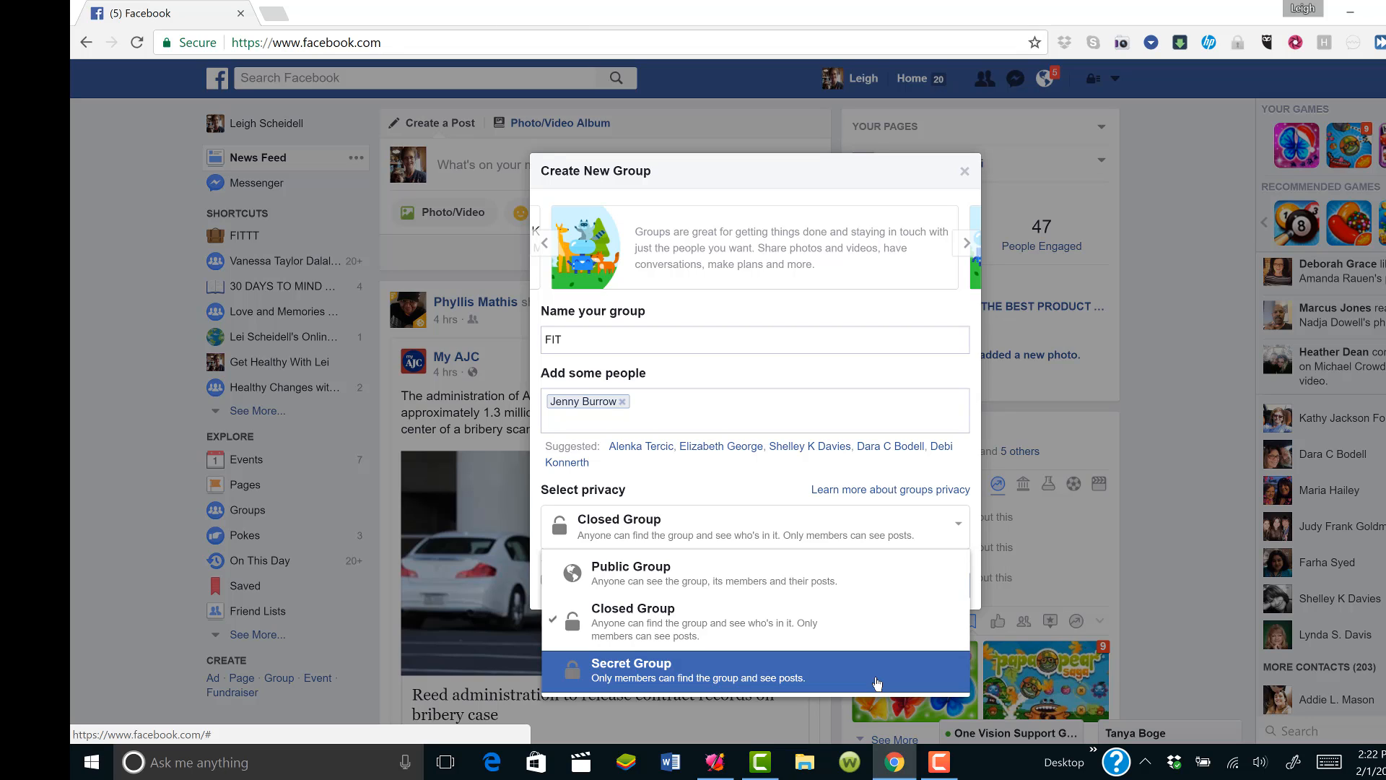
left_click(876, 679)
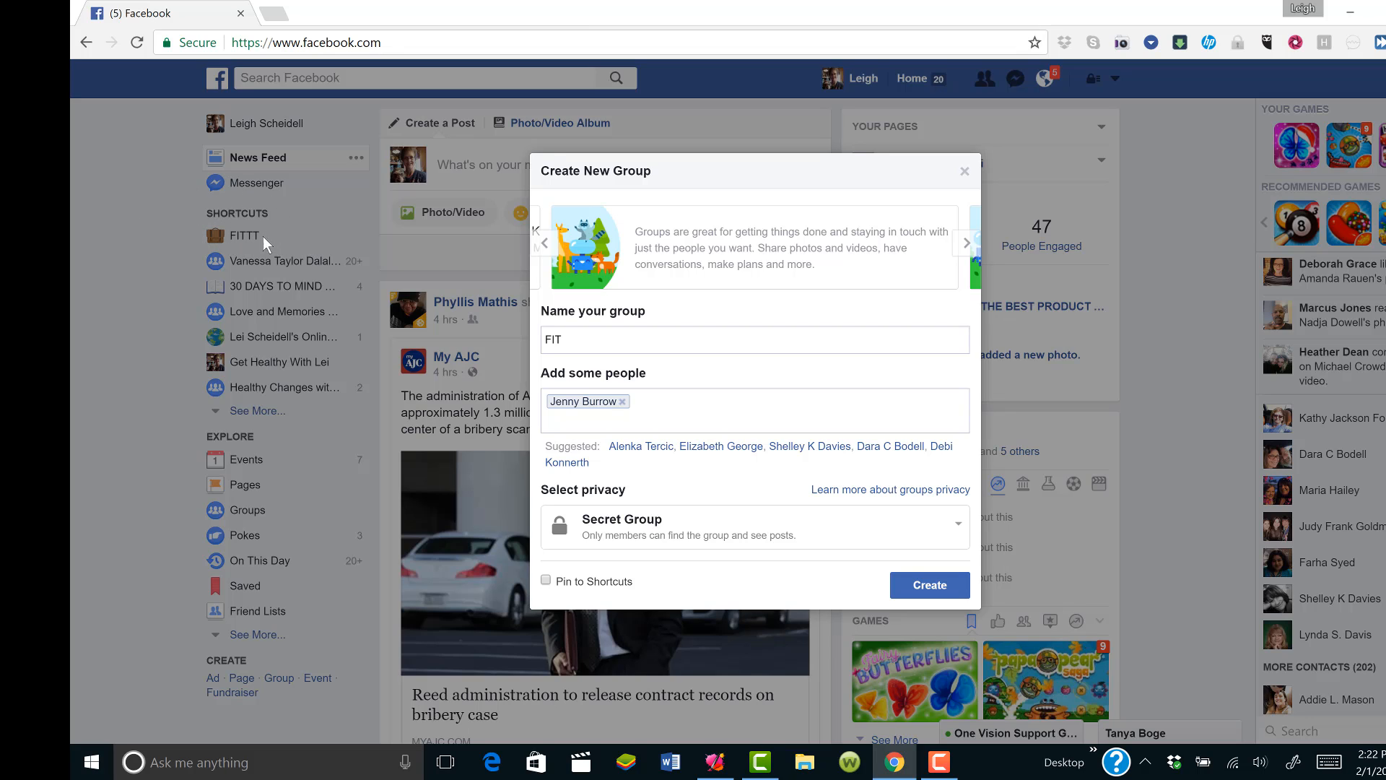
left_click(546, 582)
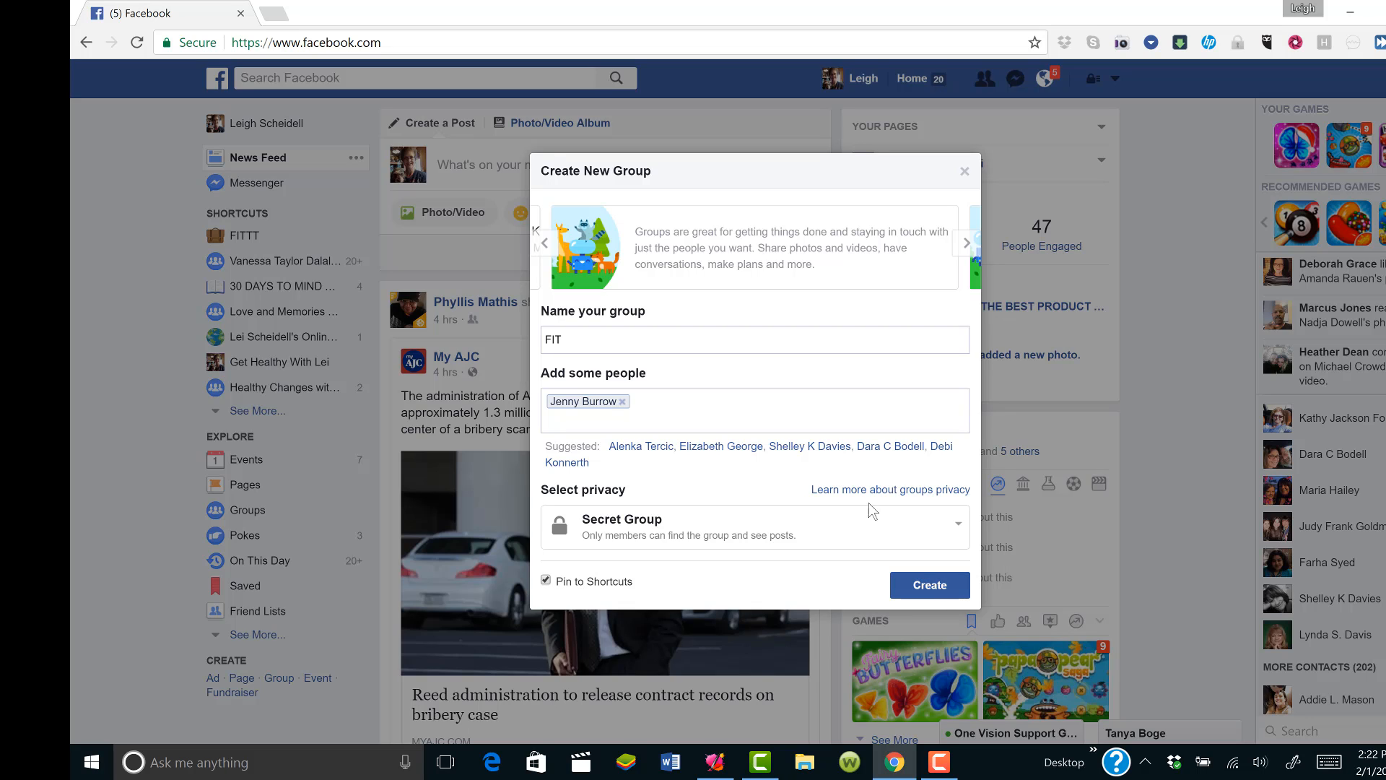
left_click(936, 587)
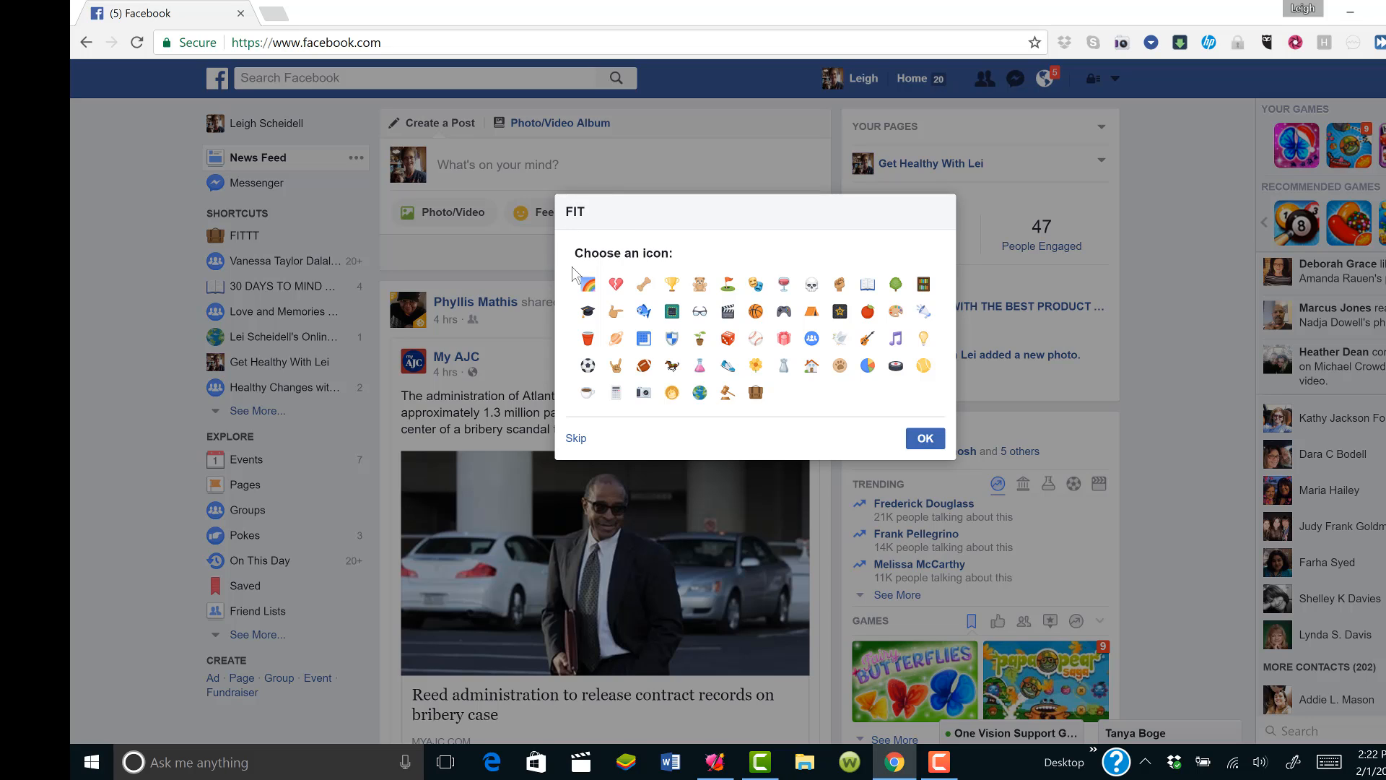
- Choose the brown suitcase as the group's icon and dismiss the favorites notice on the group page
left_click(642, 310)
left_click(755, 392)
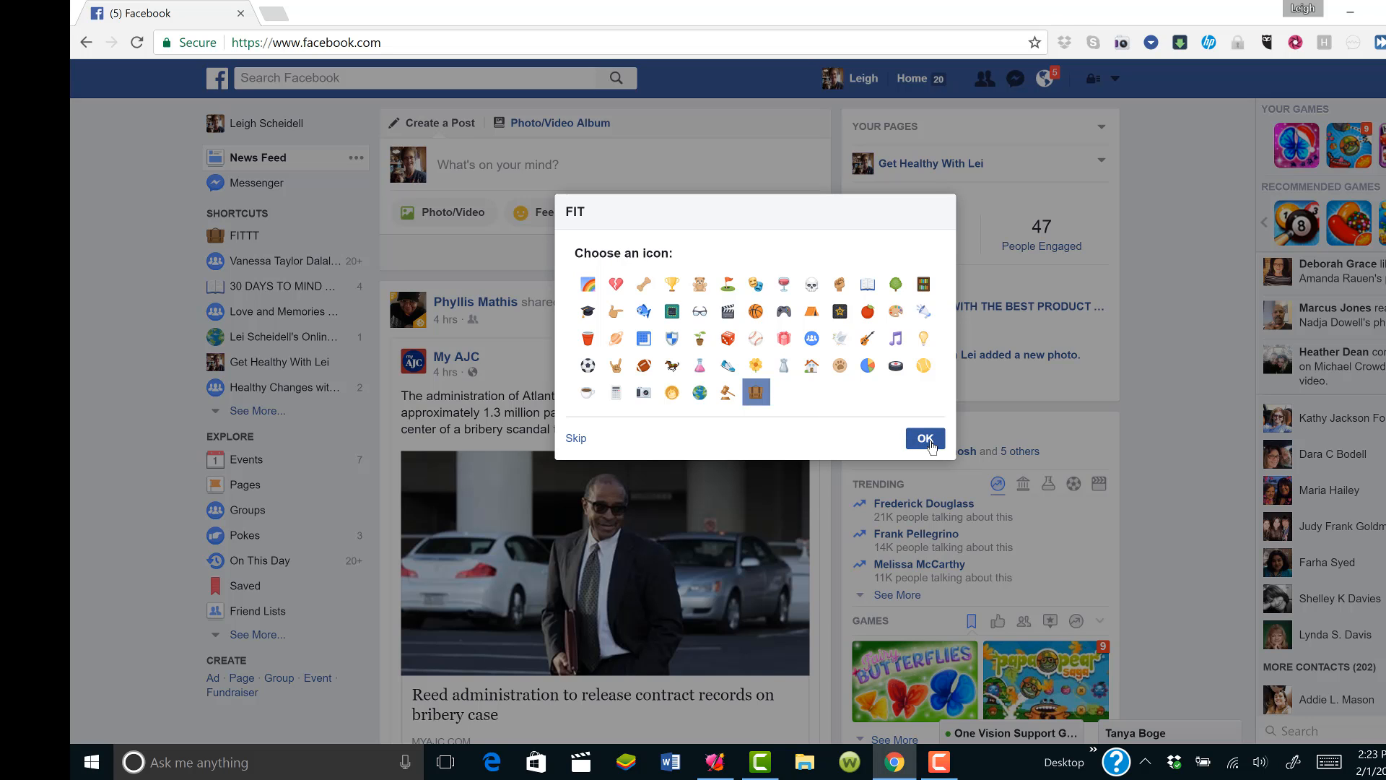
left_click(931, 443)
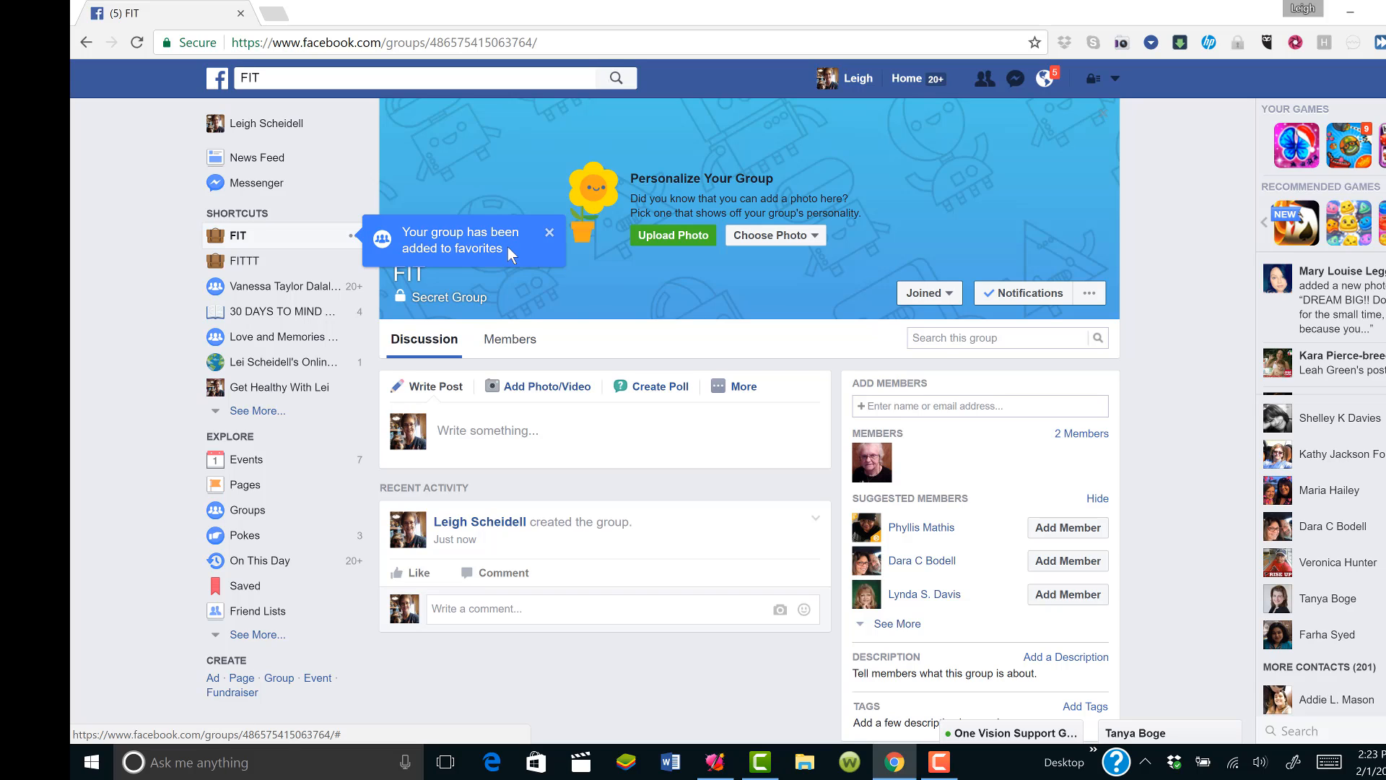
left_click(550, 234)
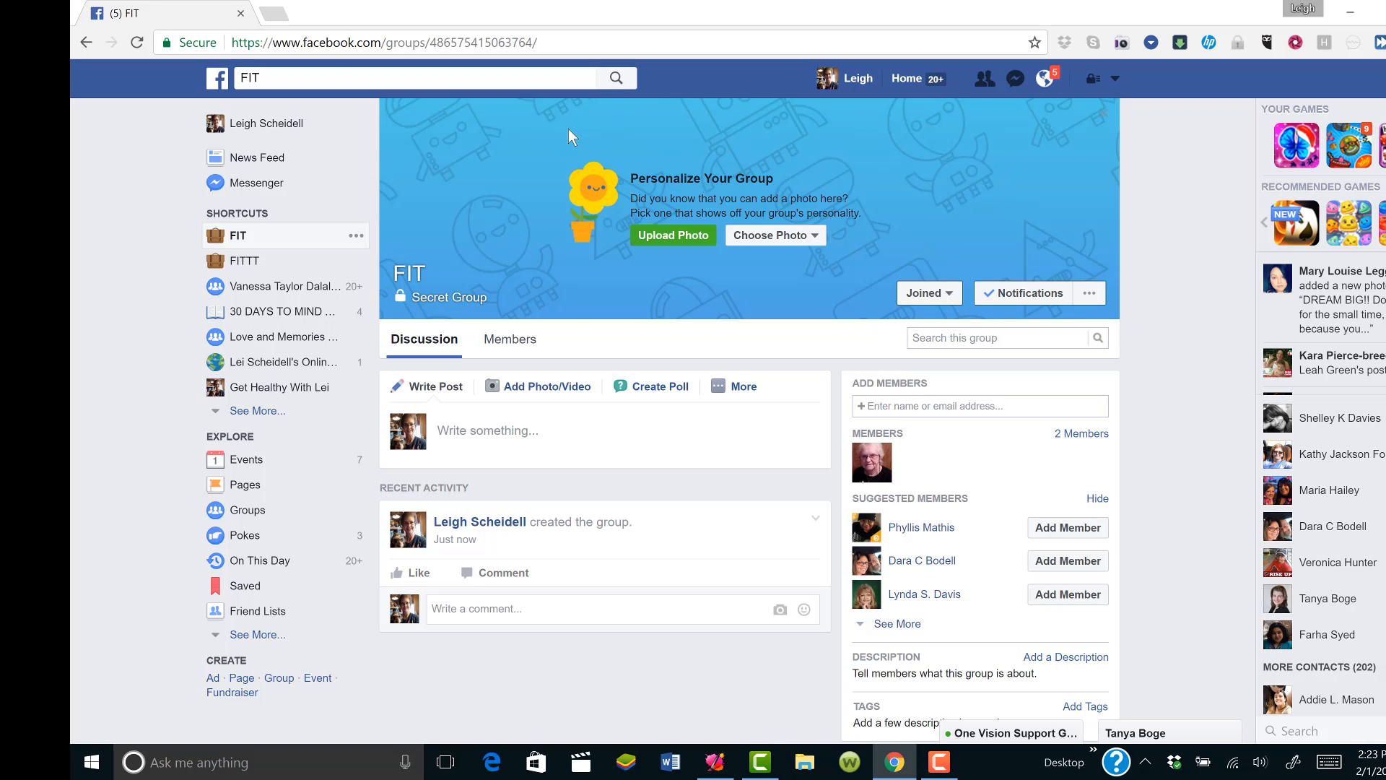
- Open the FIT group's settings for editing
mouse_move(463, 305)
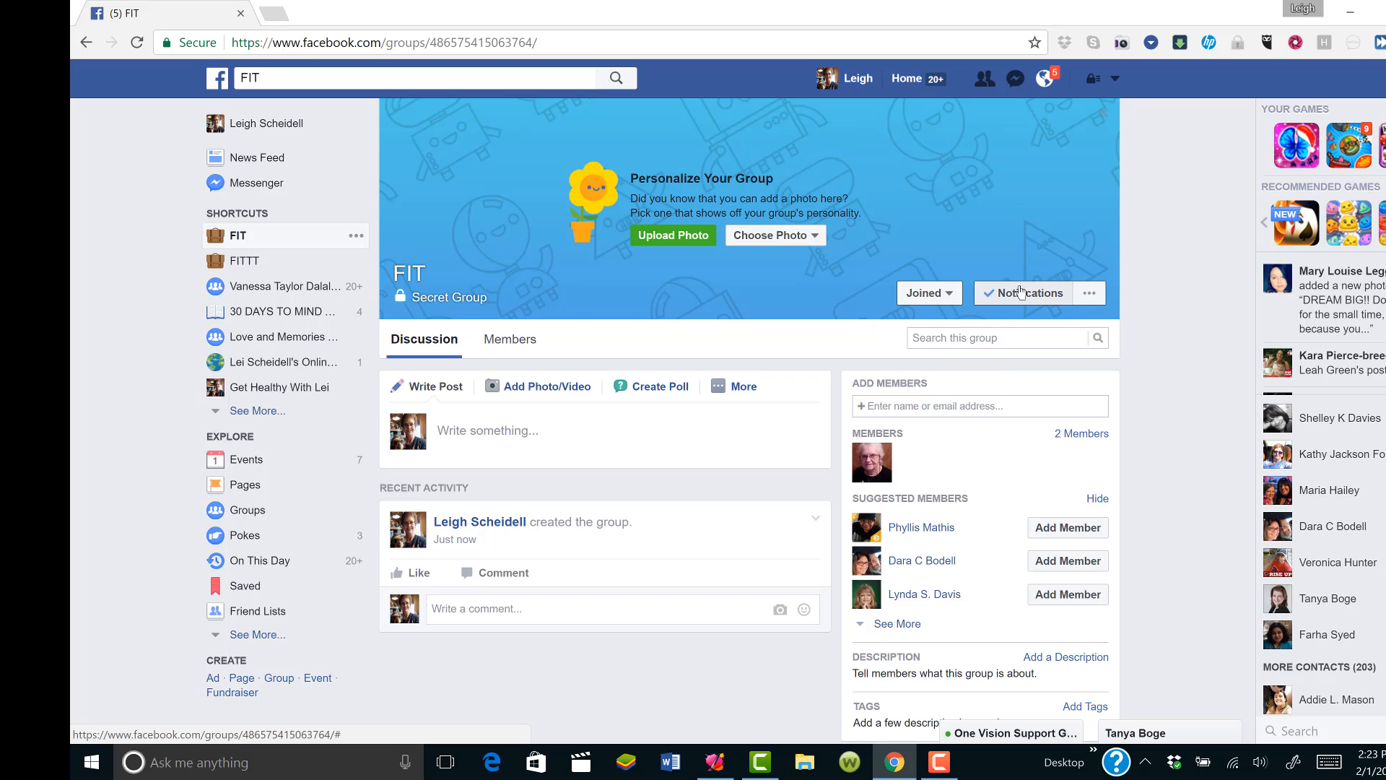
left_click(1088, 296)
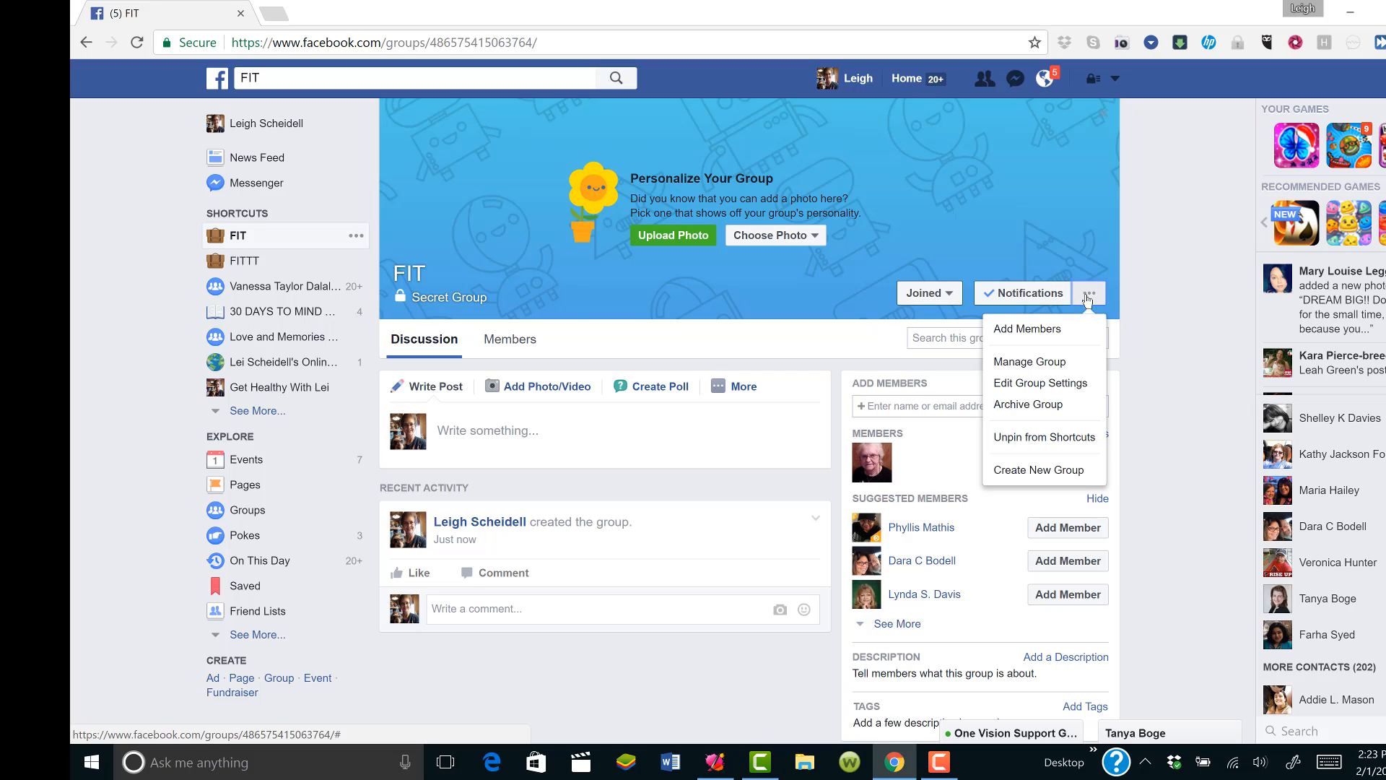
left_click(1050, 391)
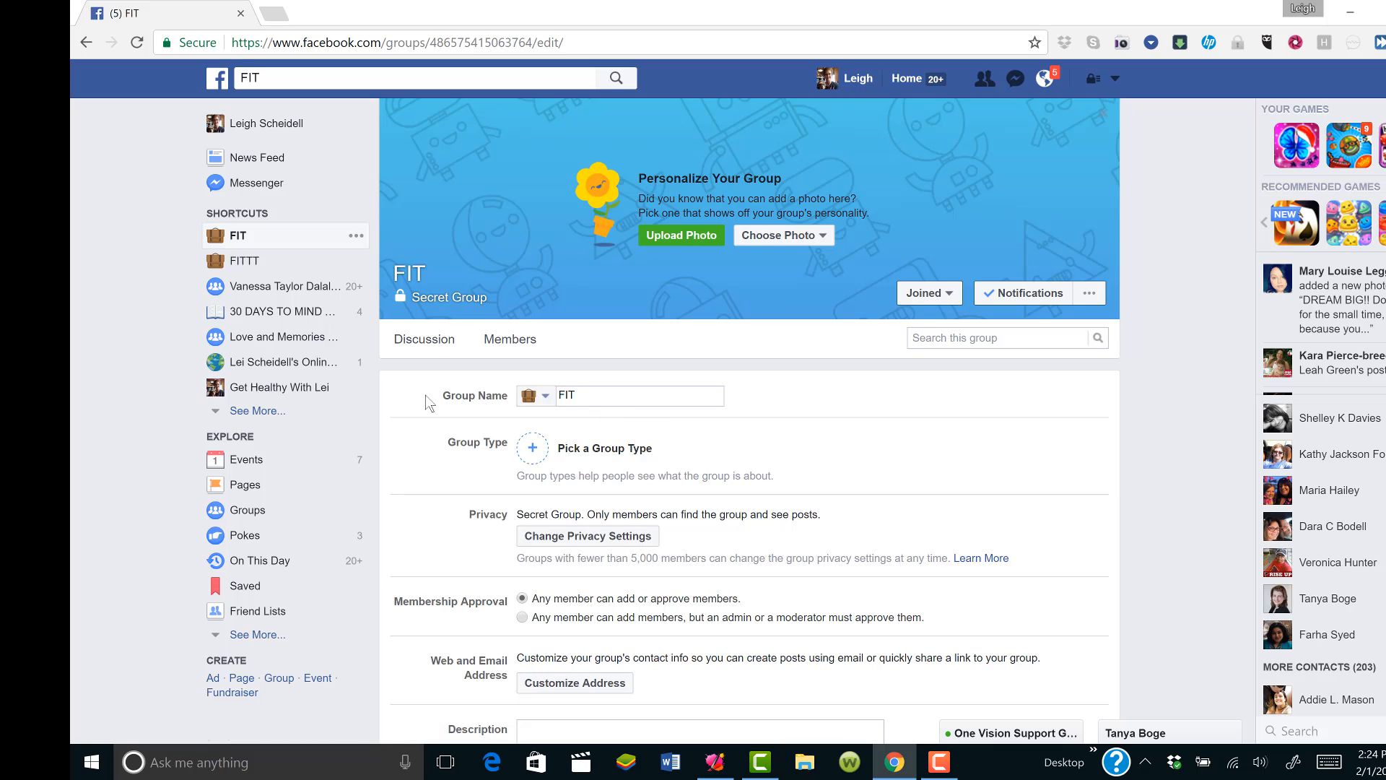
- Try to set the group type to Custom, and reconfirm the group's privacy as Secret
left_click(532, 450)
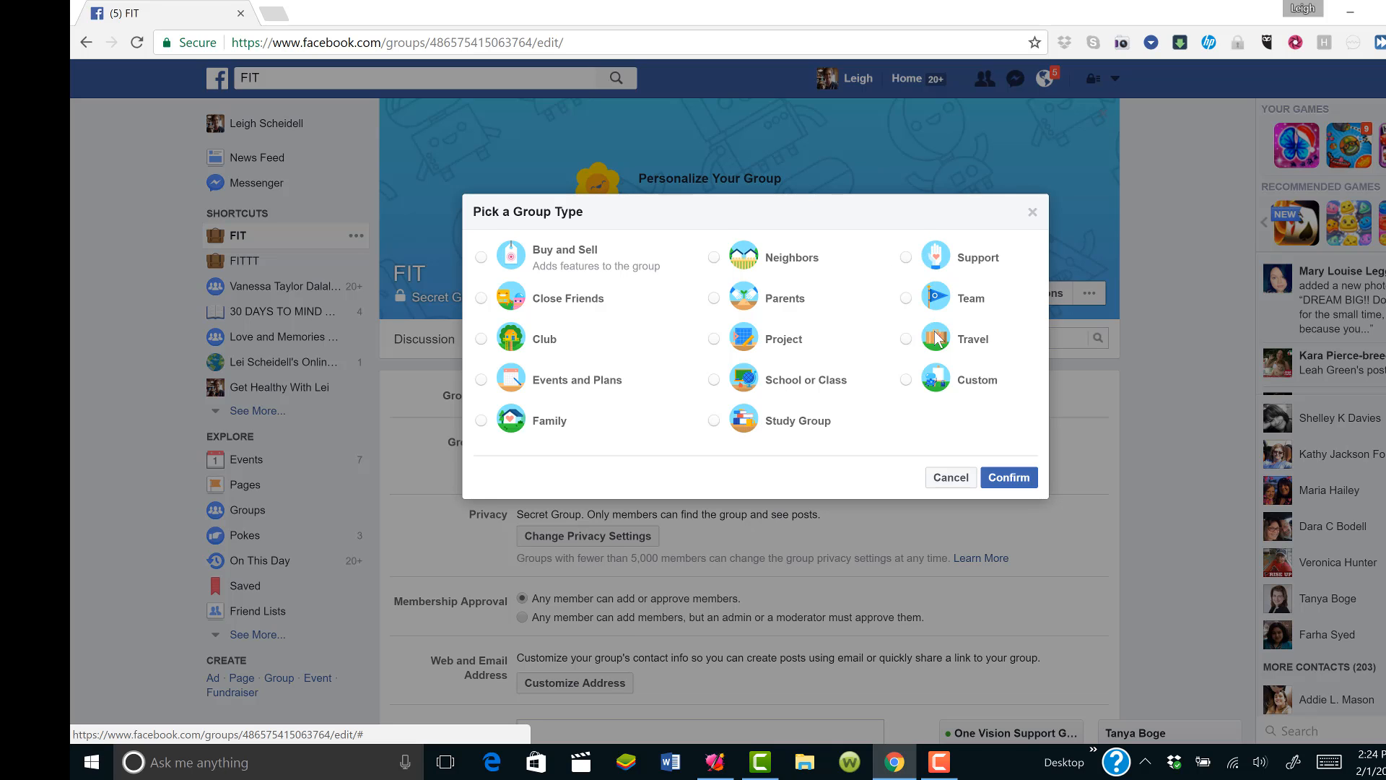
left_click(907, 380)
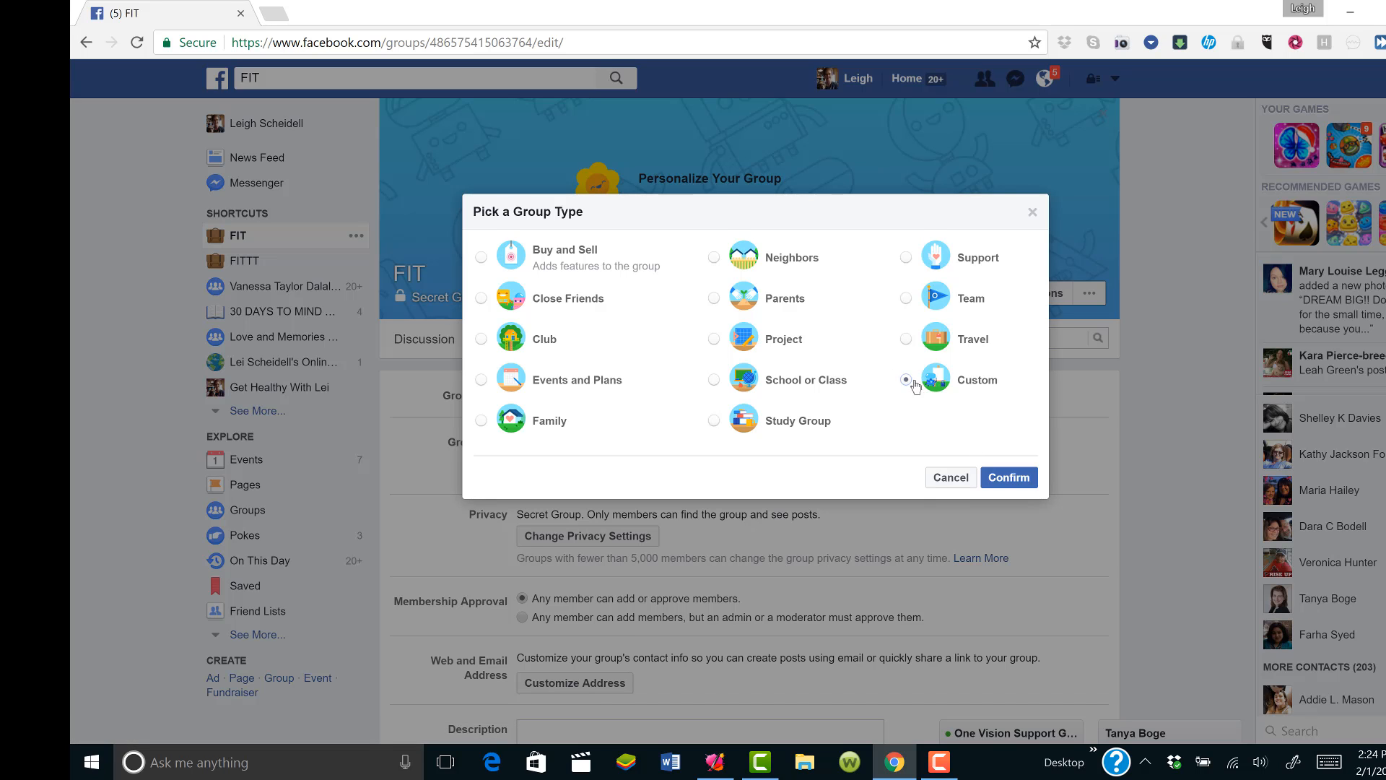
left_click(997, 478)
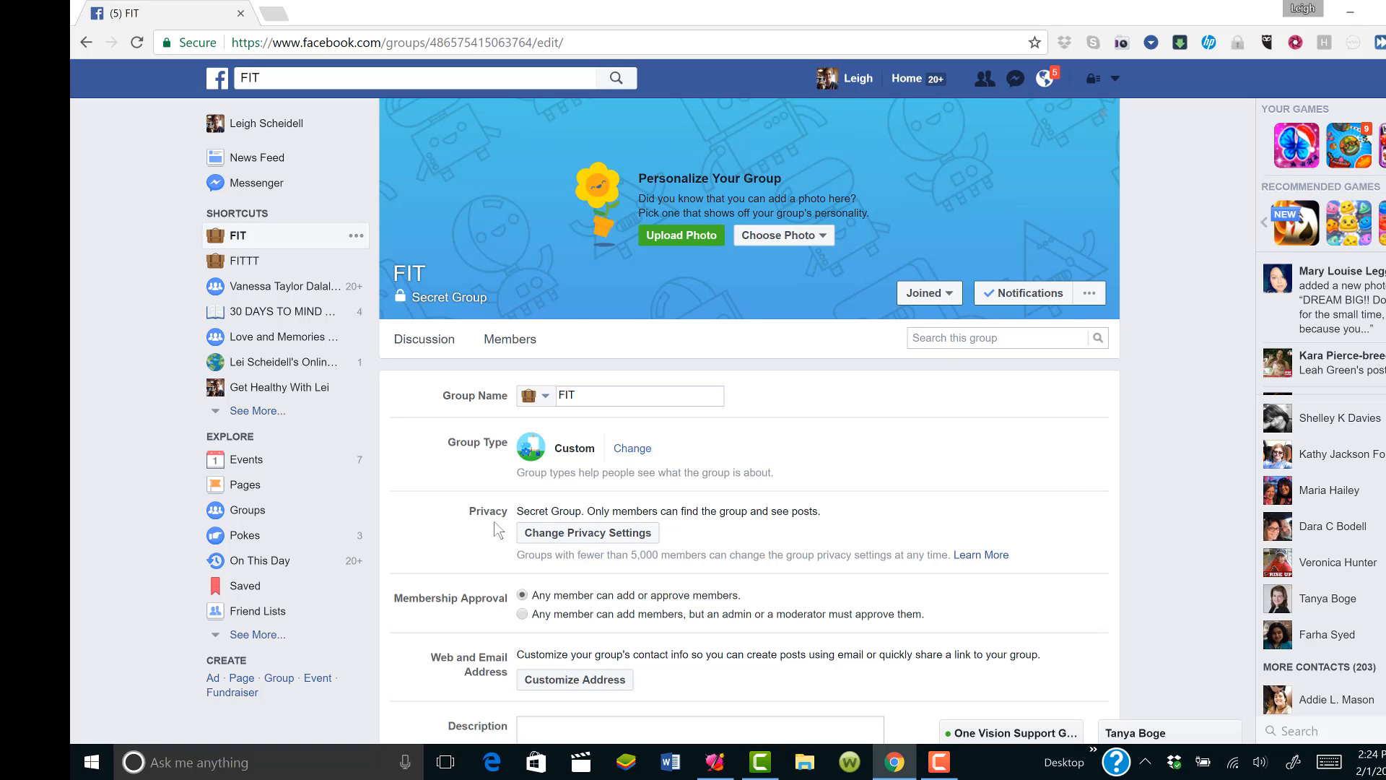
left_click(534, 535)
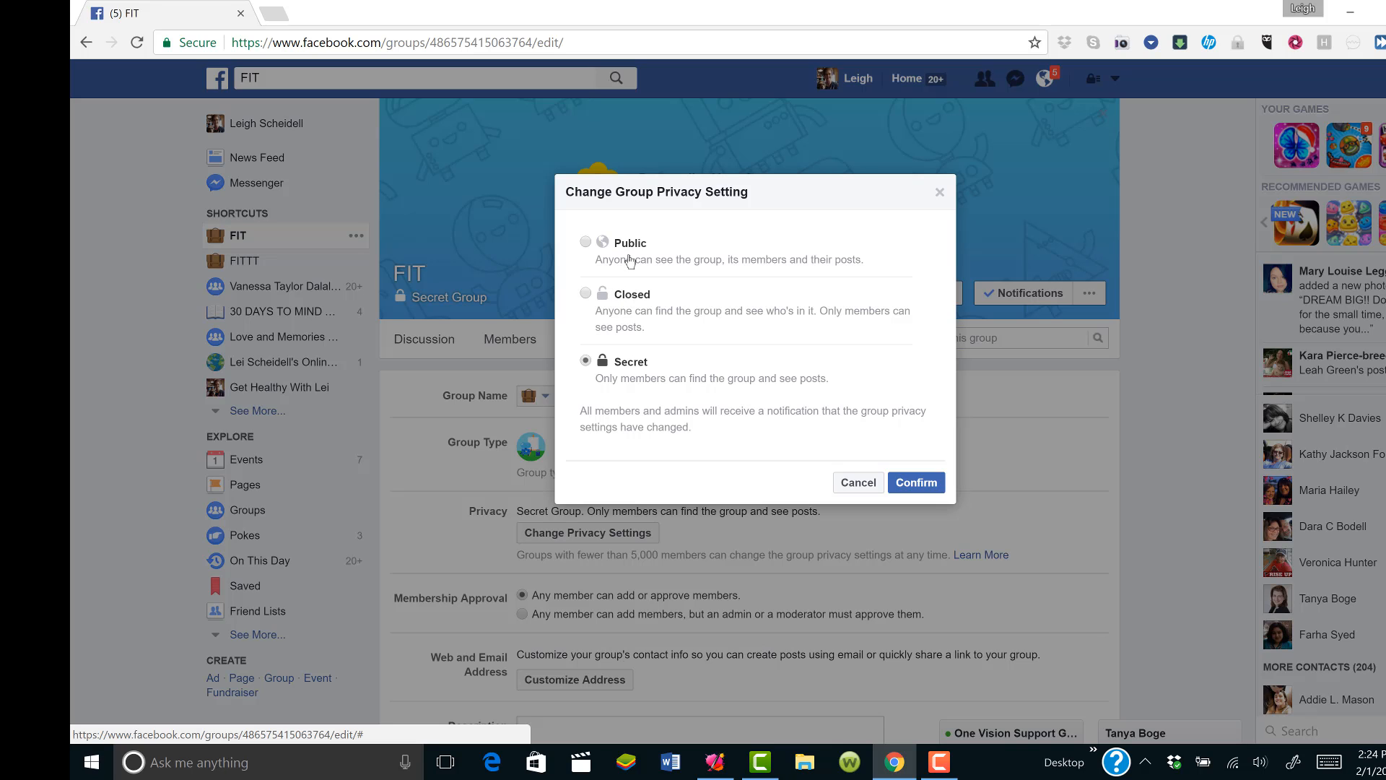
left_click(916, 484)
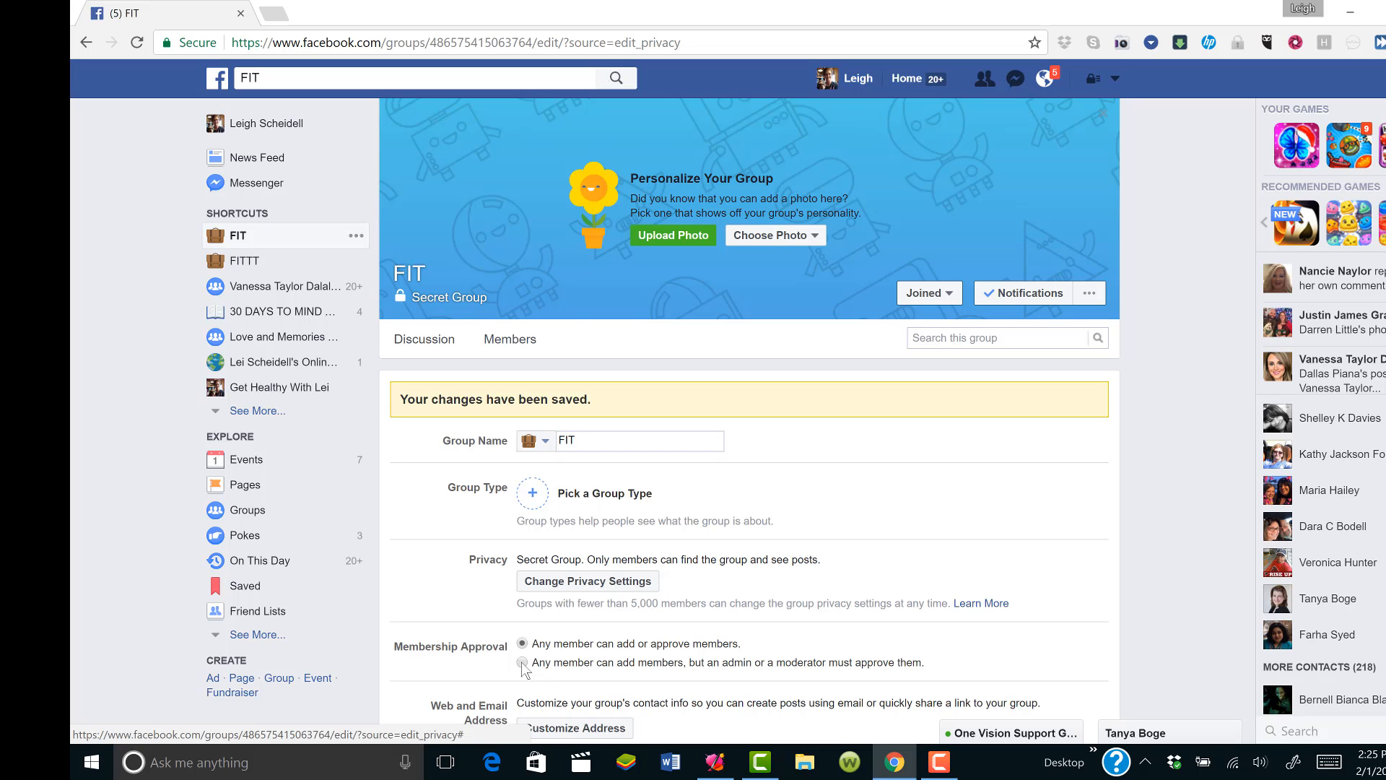
- Set membership approval so any member can add members, but an admin or a moderator must approve them
left_click(522, 663)
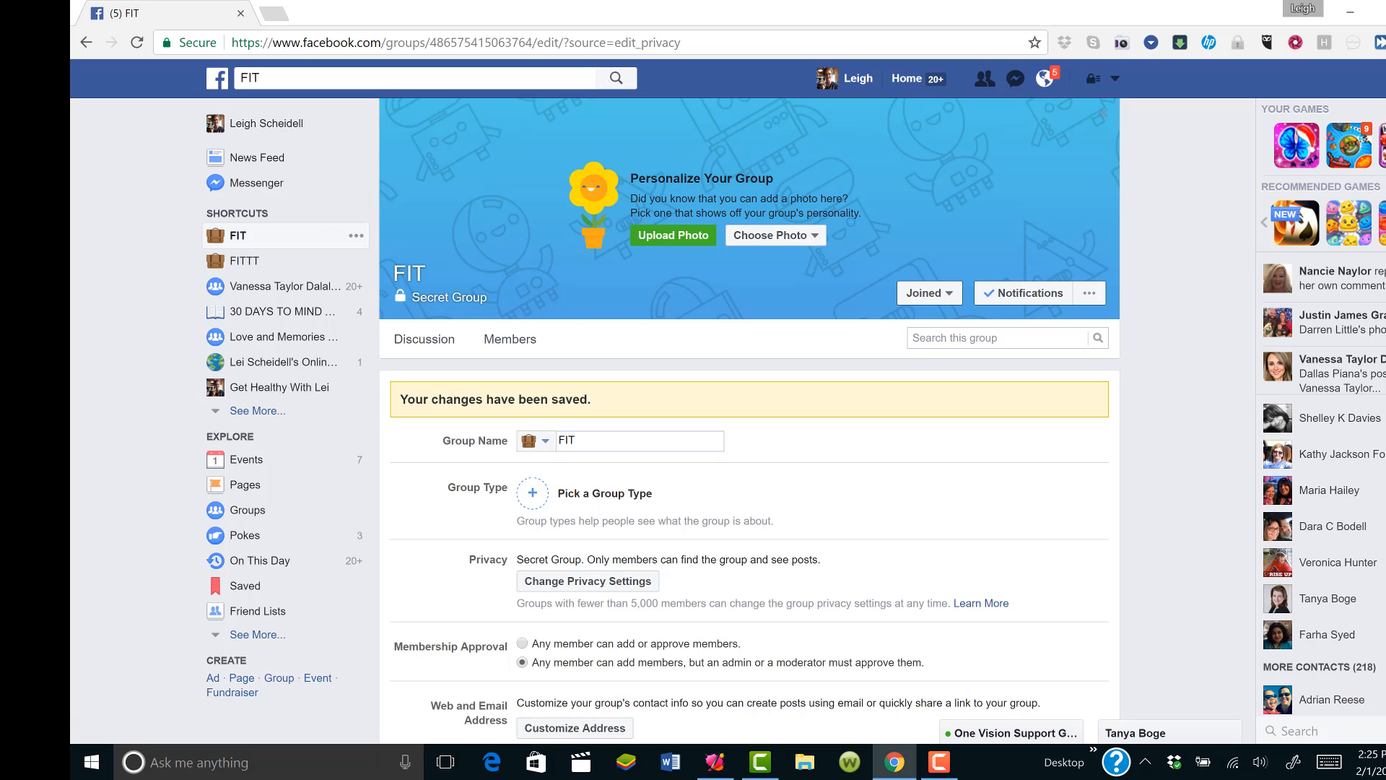
scroll(750, 421, "down", 4)
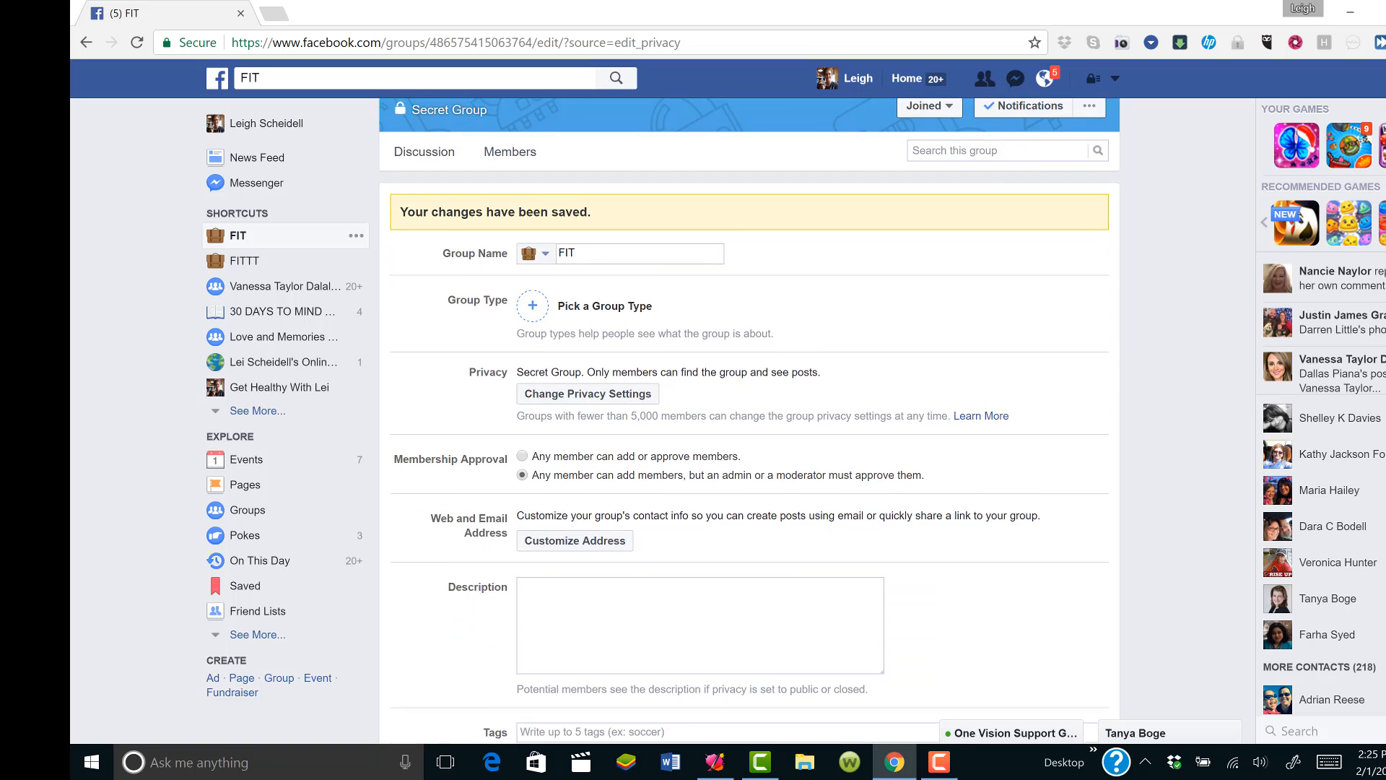
scroll(750, 421, "down", 1)
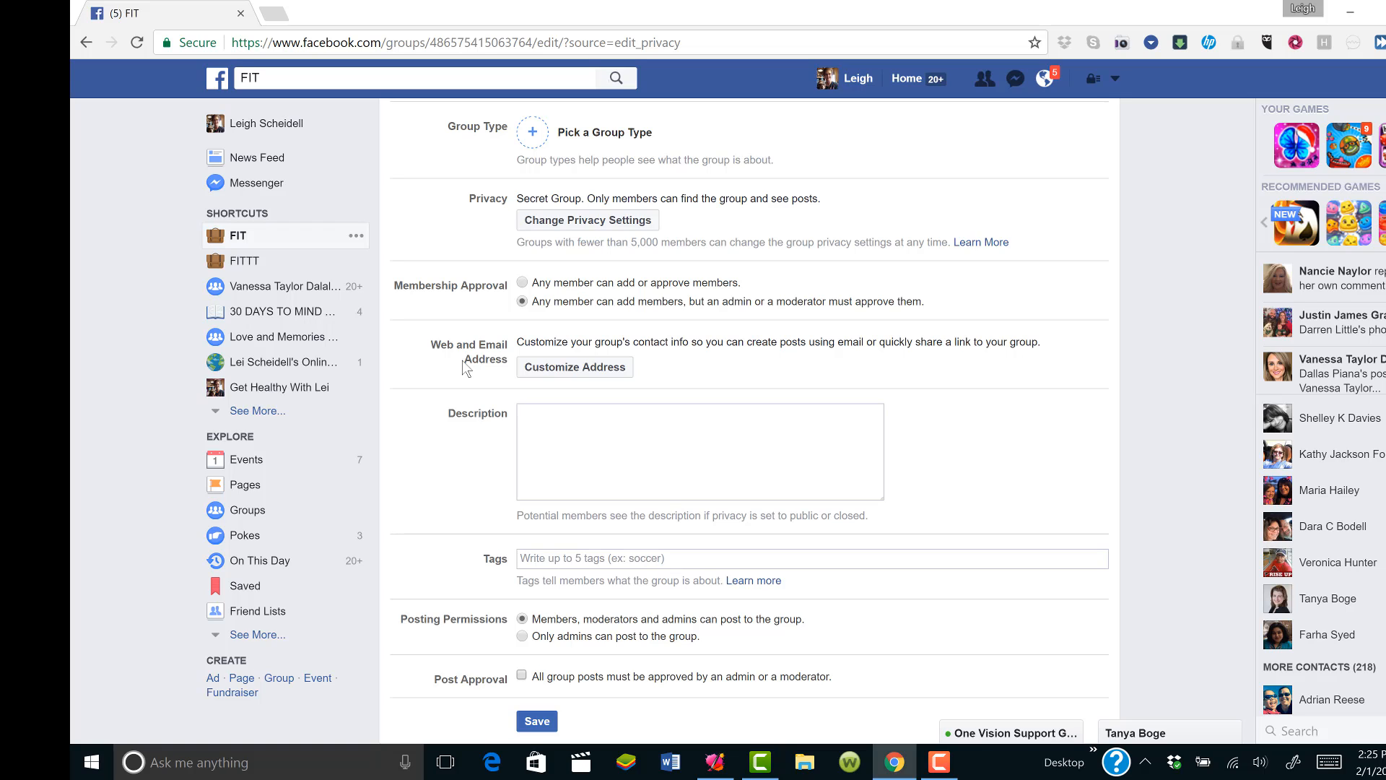
left_click(534, 372)
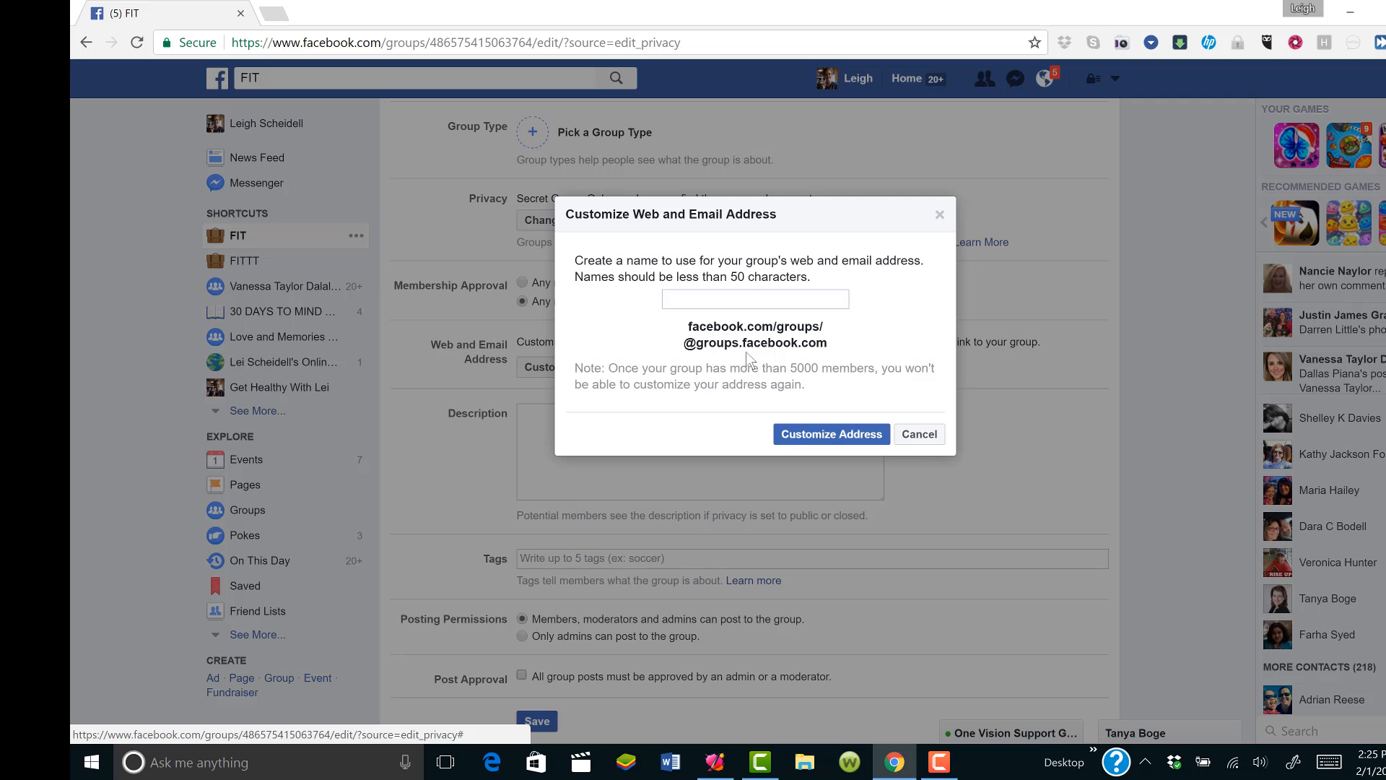
left_click(799, 436)
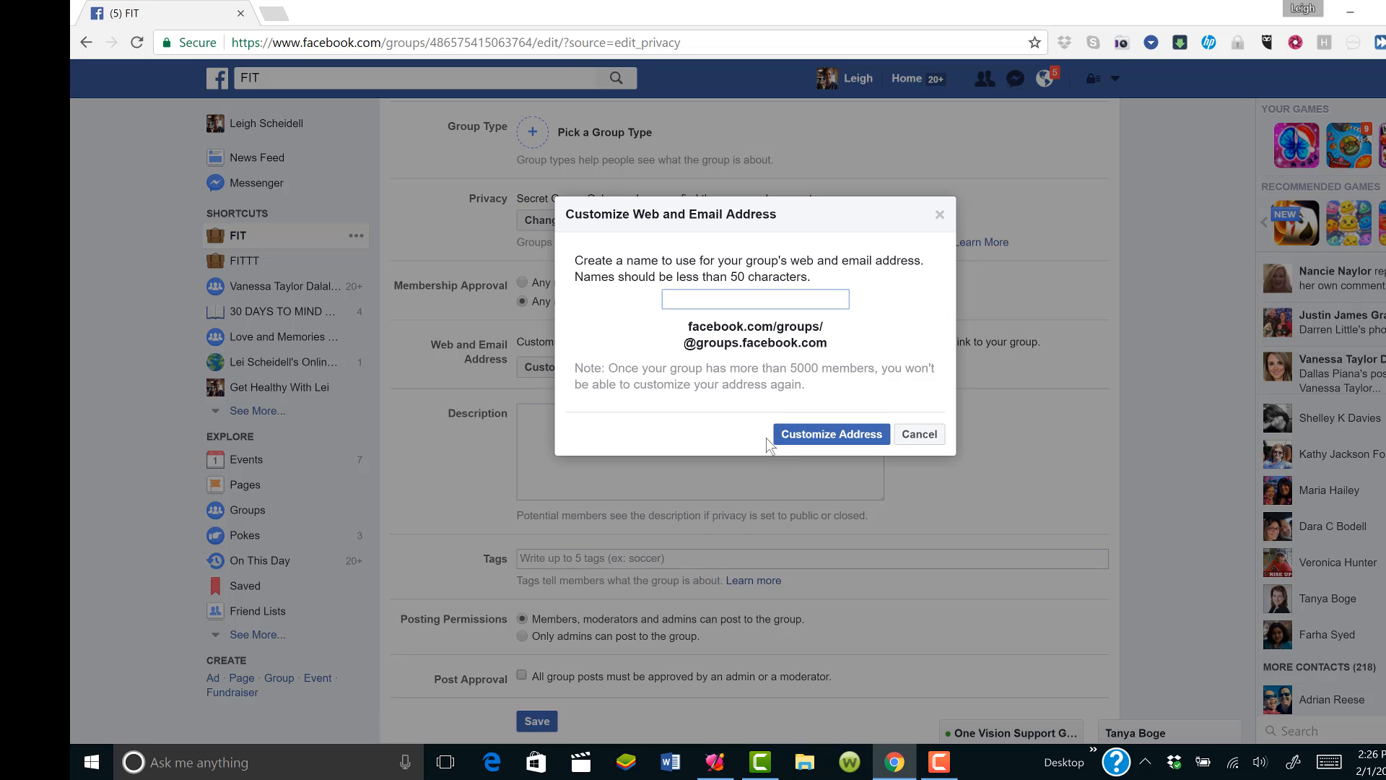
left_click(919, 434)
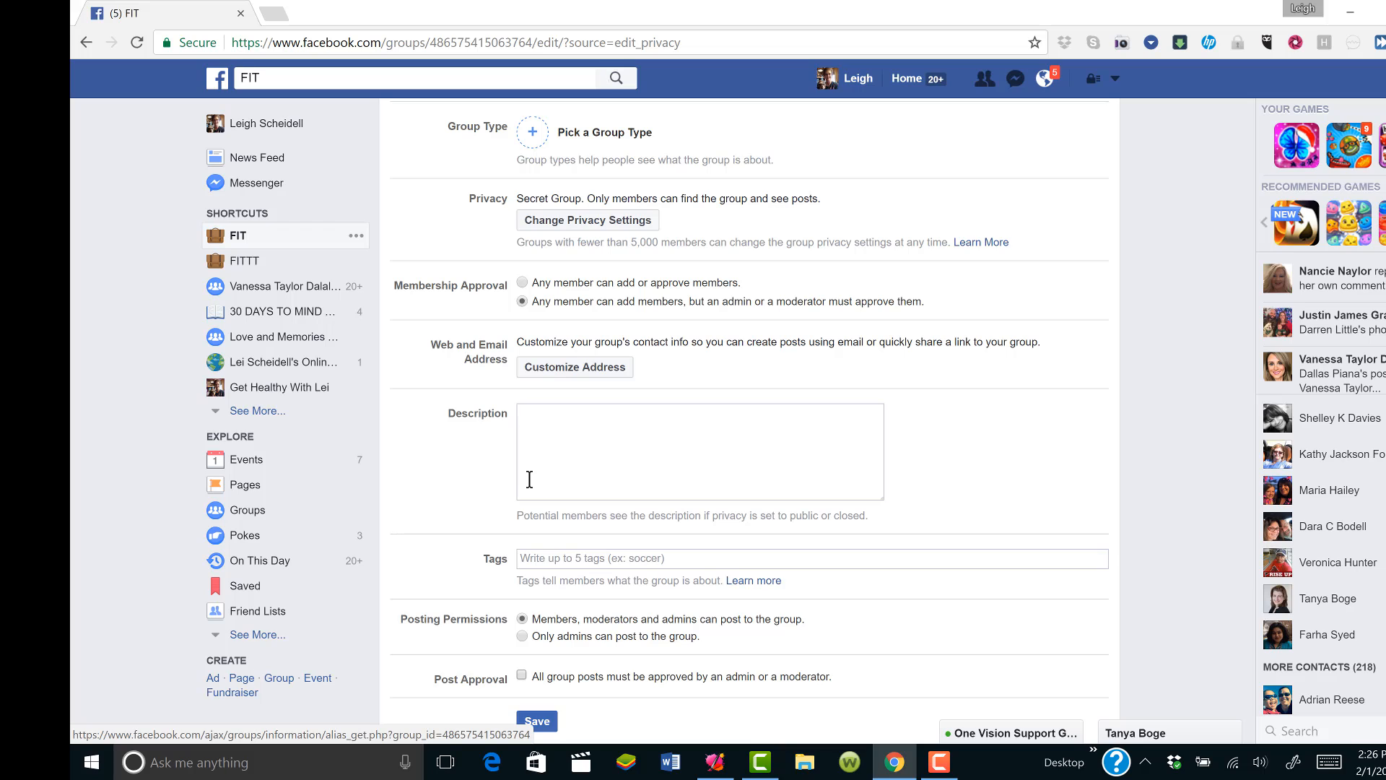
- Enter the group description "Team Group.", require admin or moderator approval for all posts, and save the settings
left_click(558, 427)
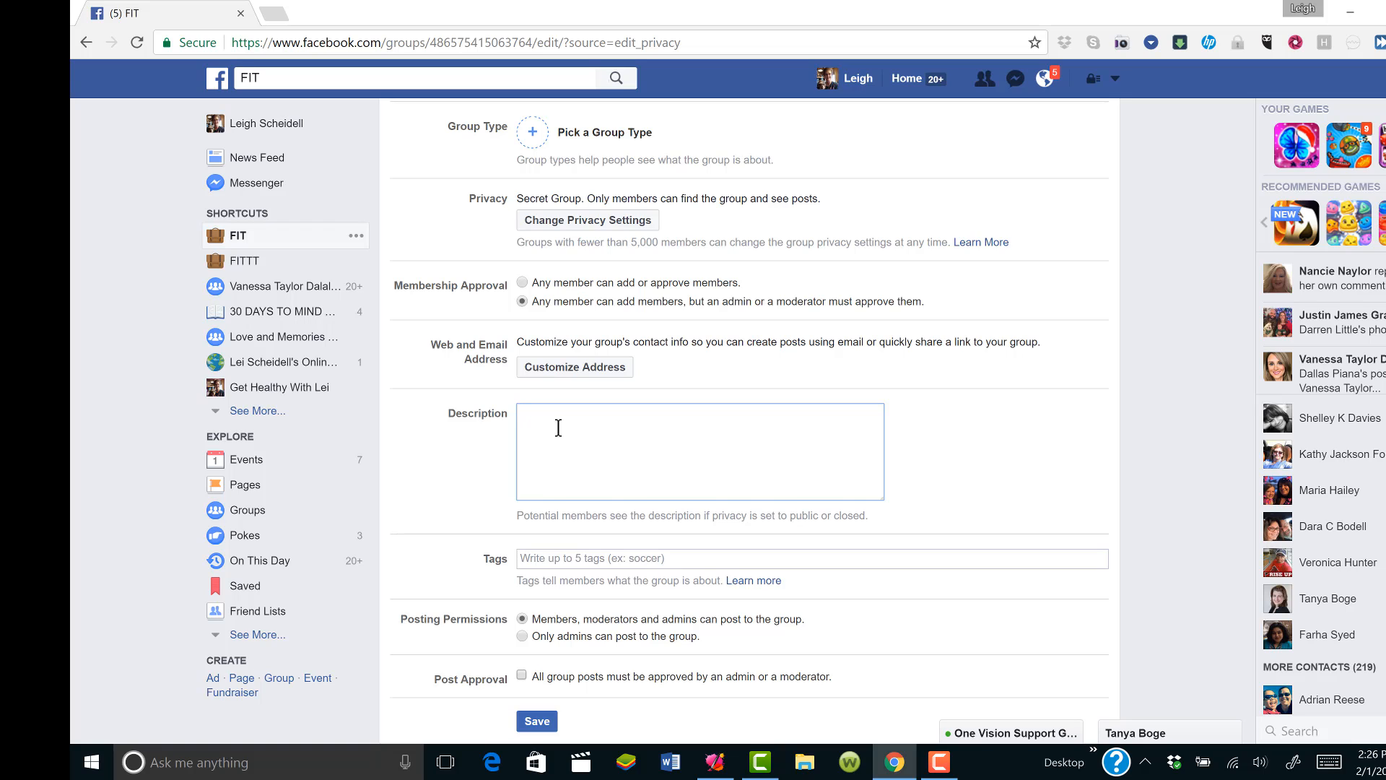
type("Team Group")
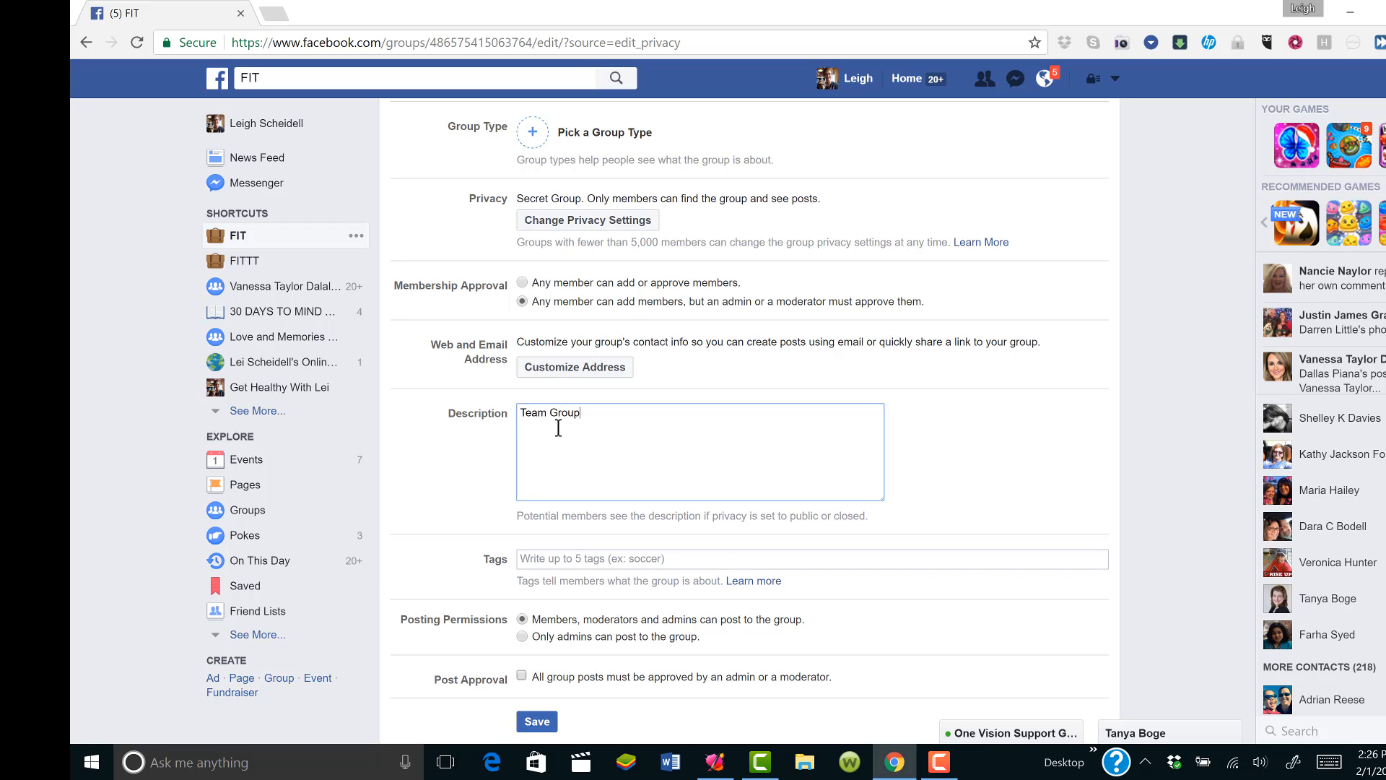
type(".")
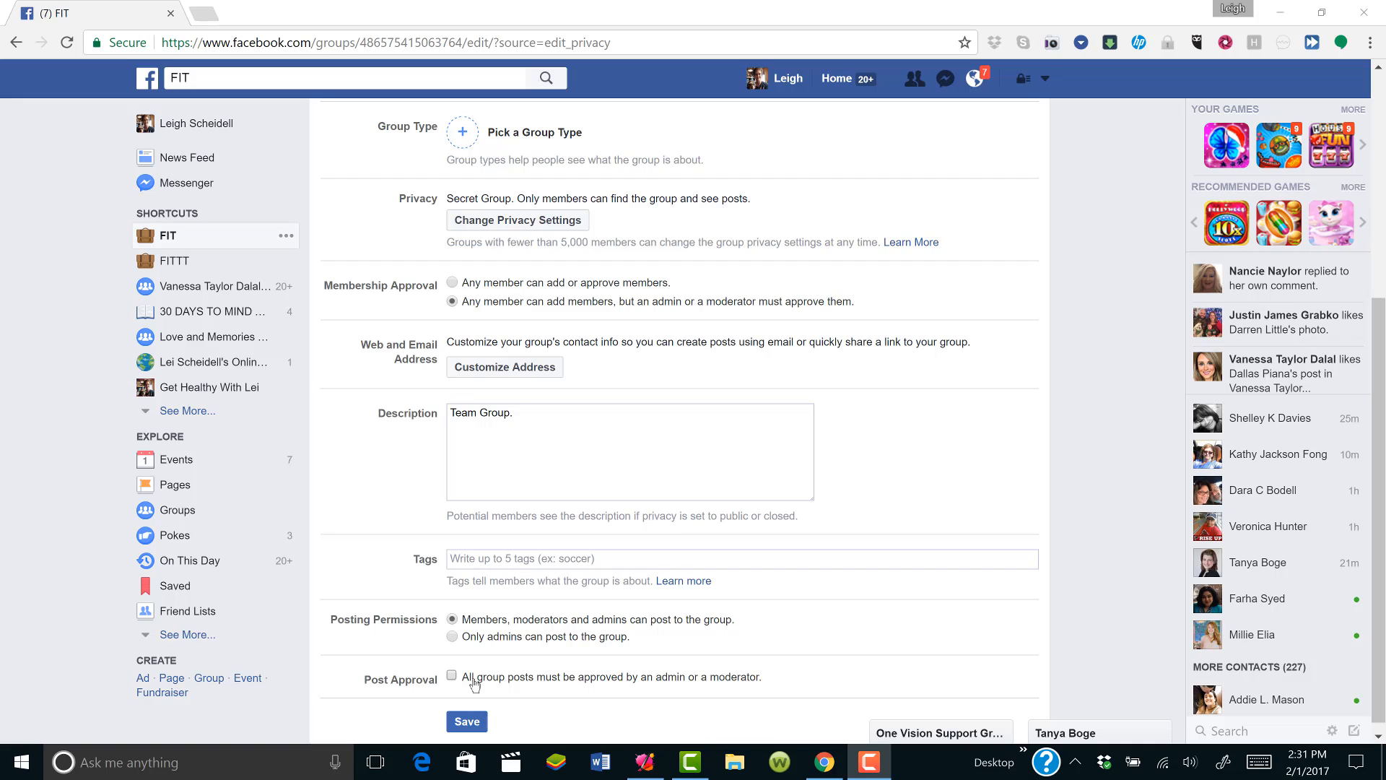
left_click(451, 677)
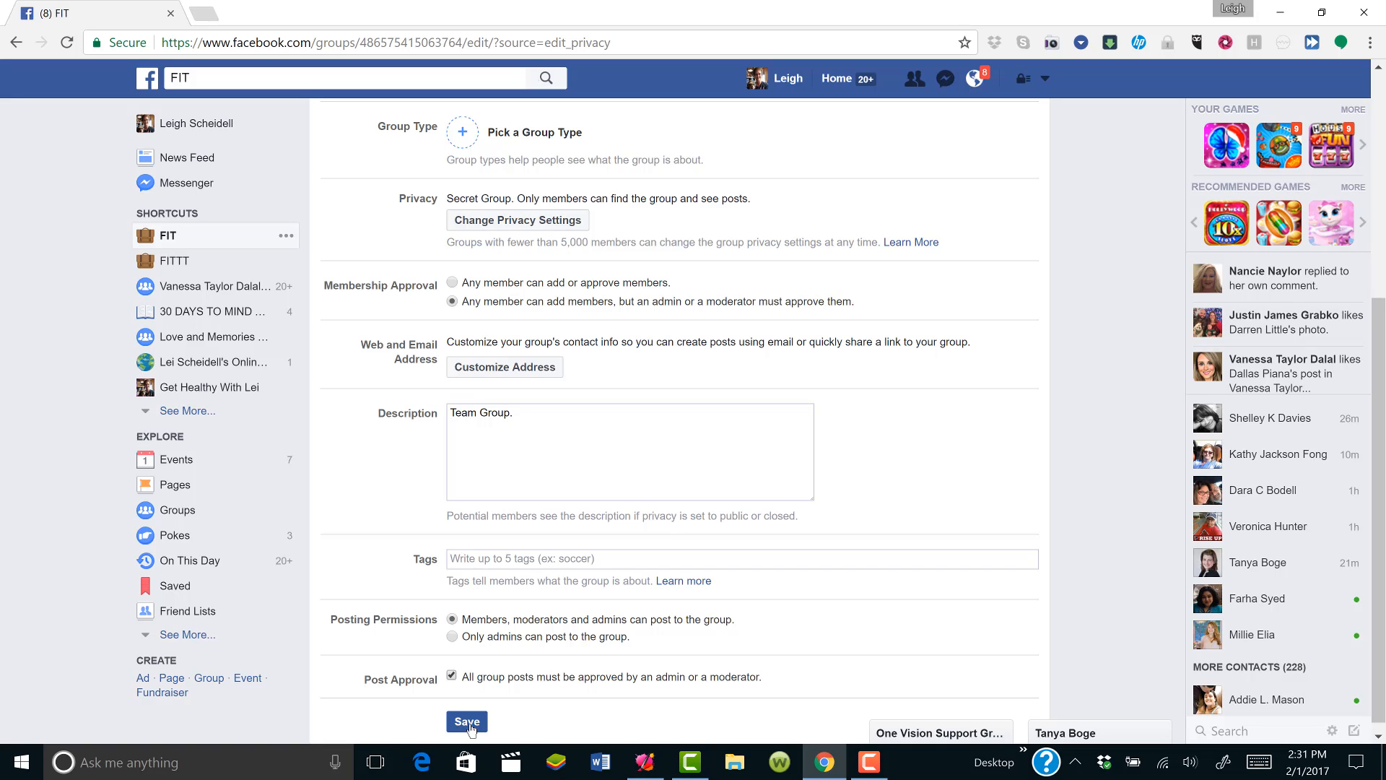
left_click(468, 721)
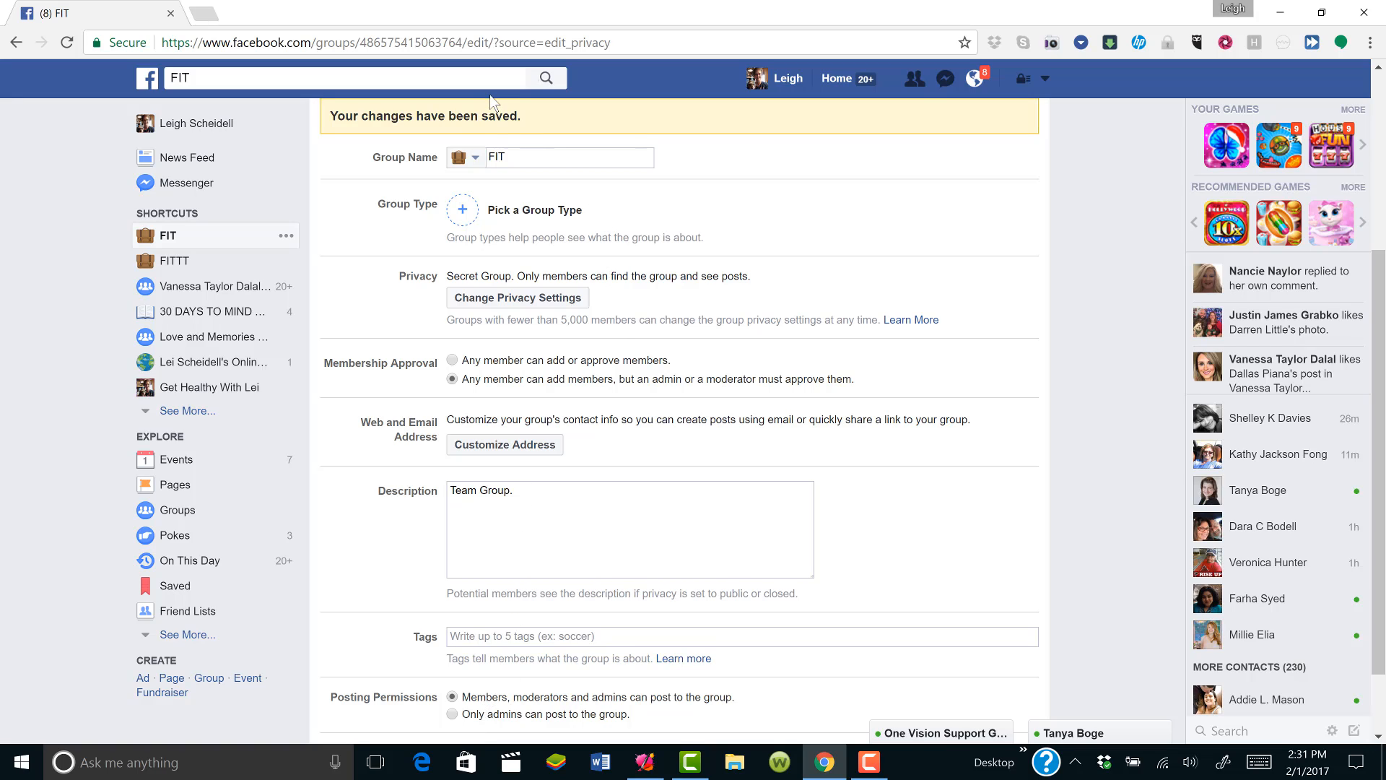
- Return to the FIT group page and upload the image "FITTT - Freedom Income To The Top" as its cover photo
left_click(193, 239)
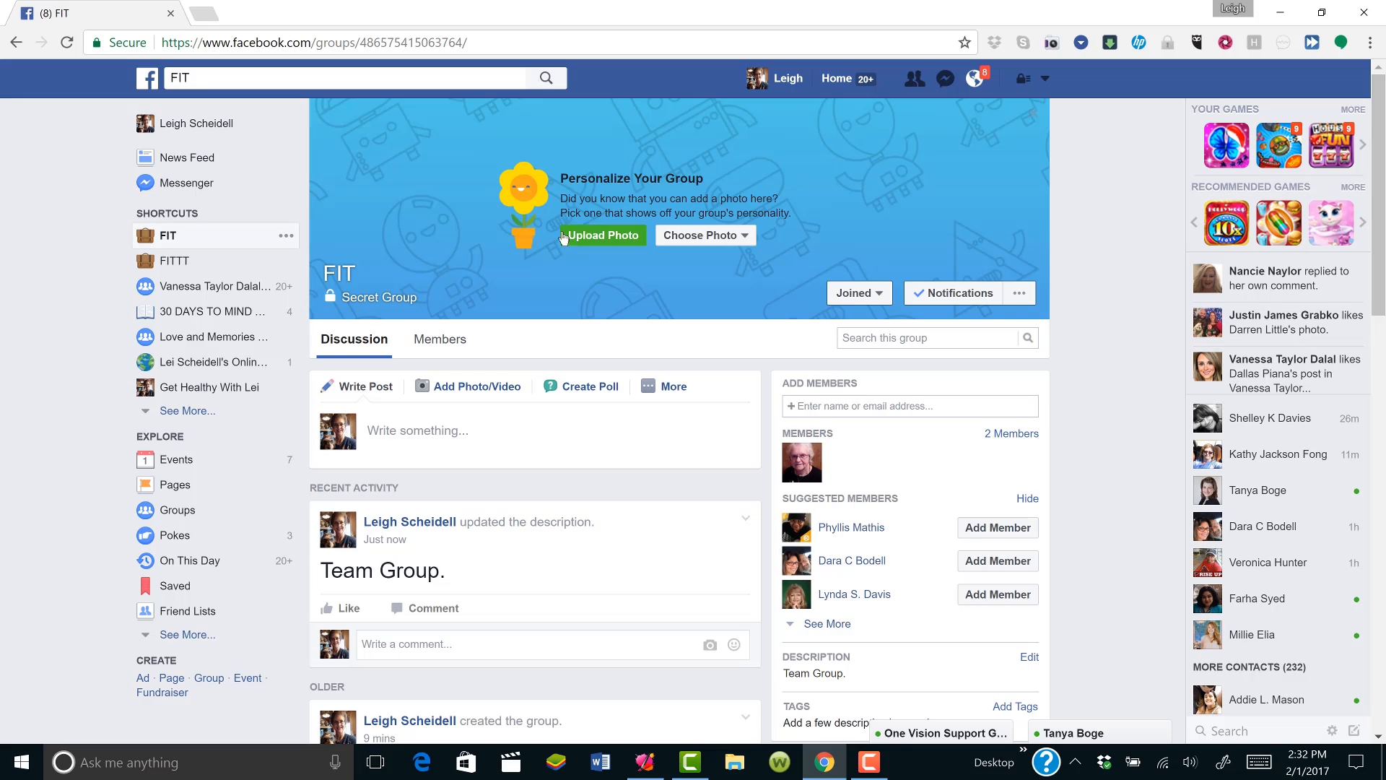
left_click(704, 235)
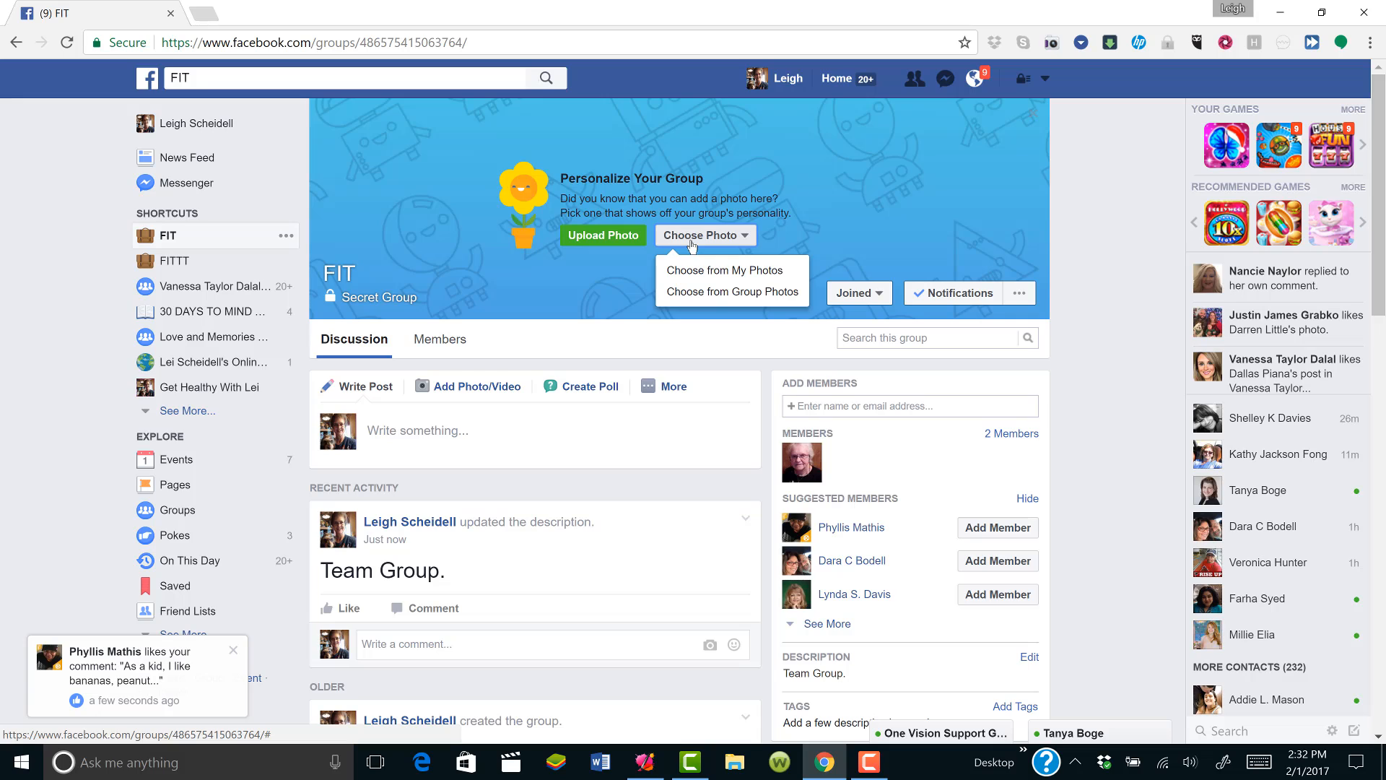
left_click(604, 239)
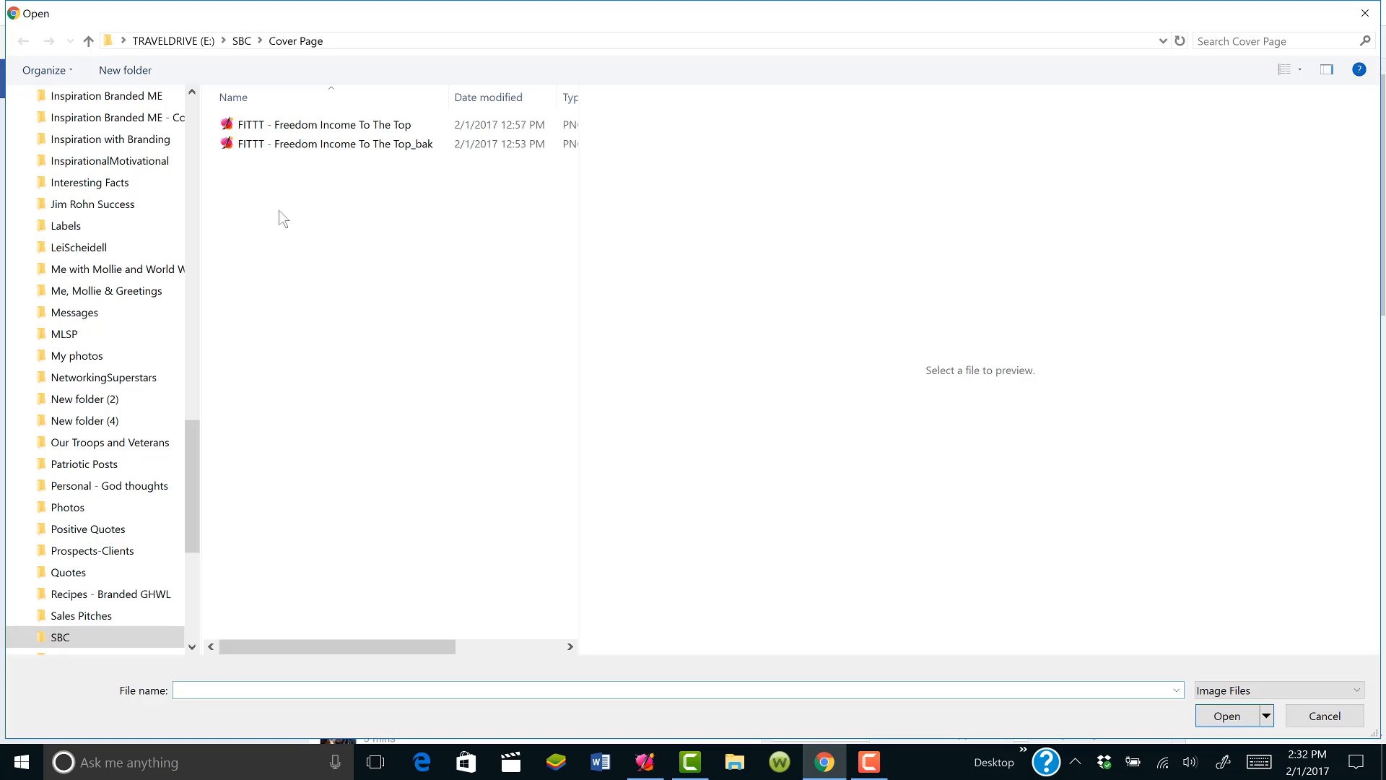
double_click(260, 127)
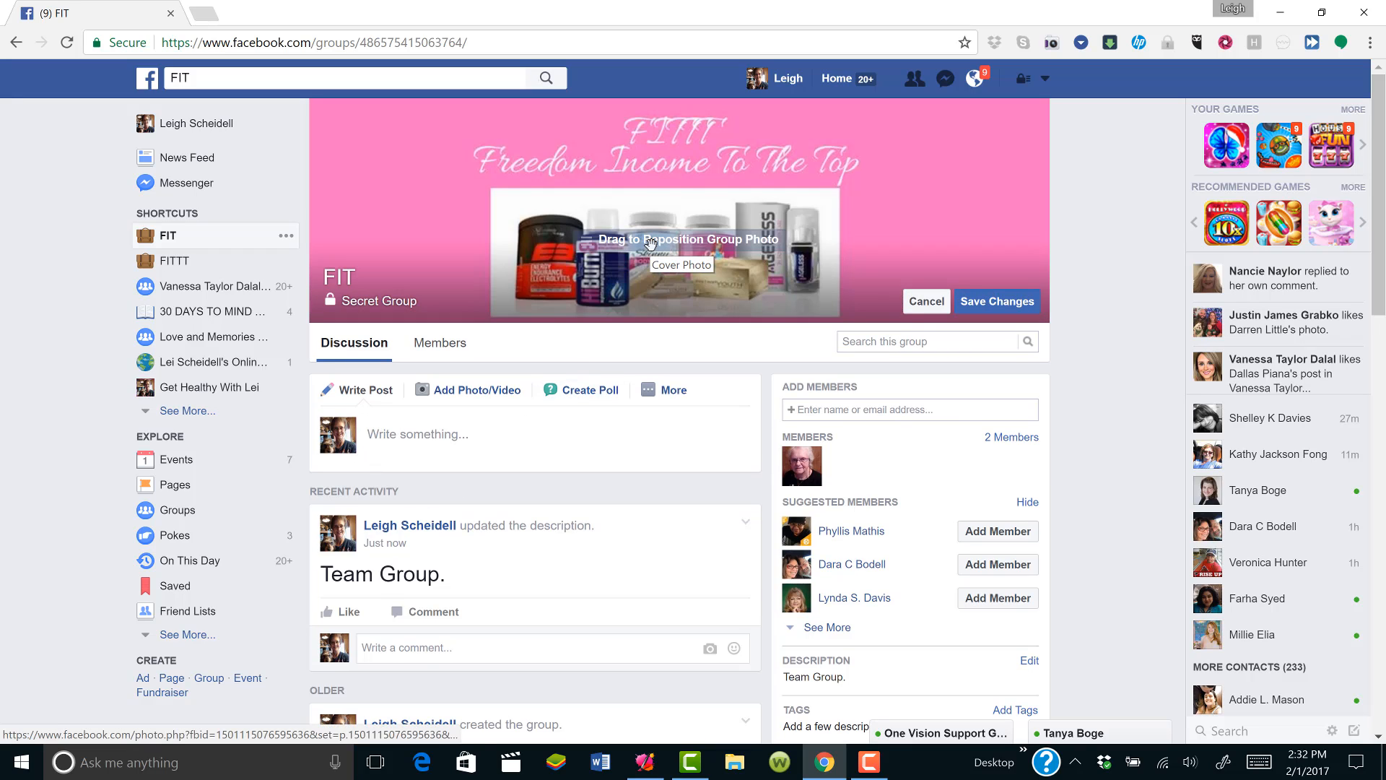
- Reposition the cover photo slightly upward in its frame and save the changes
left_click_drag(650, 246, 652, 237)
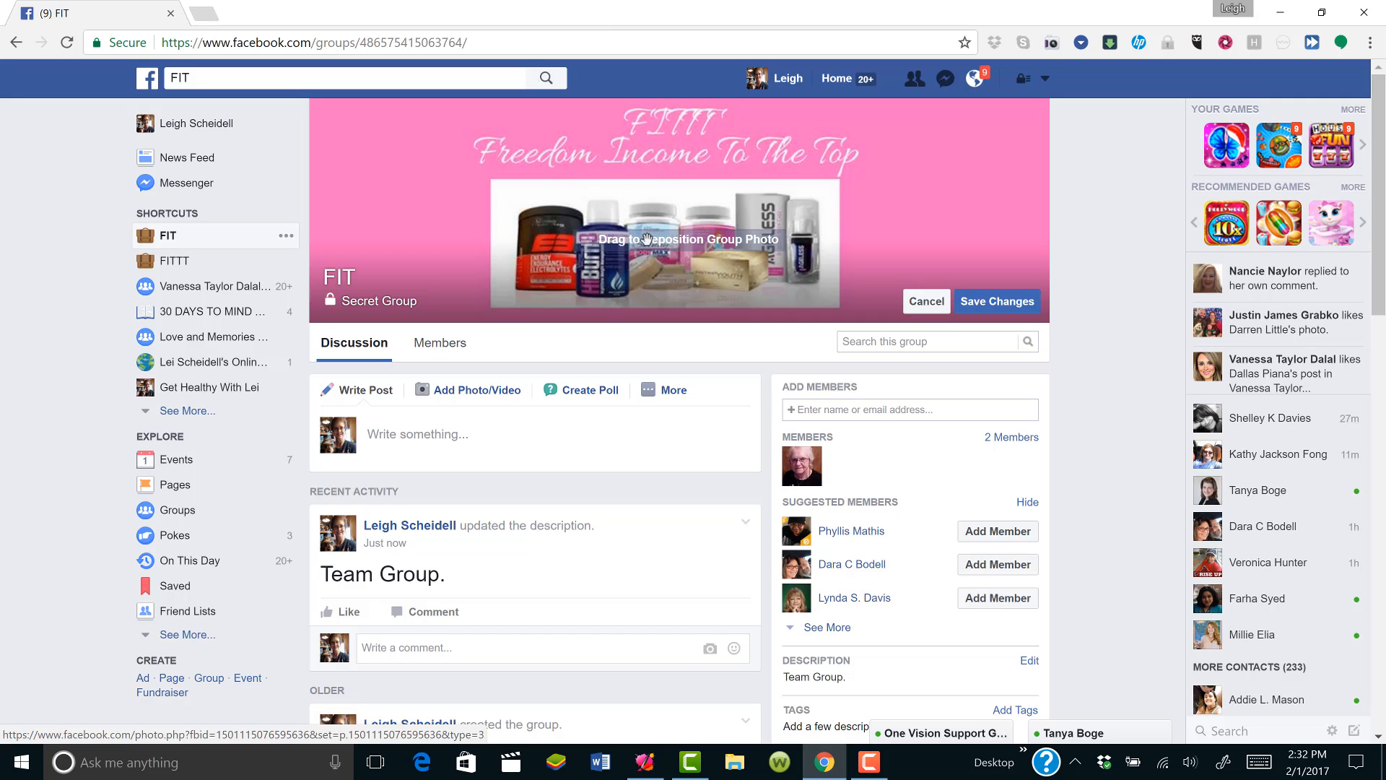
left_click_drag(647, 238, 647, 240)
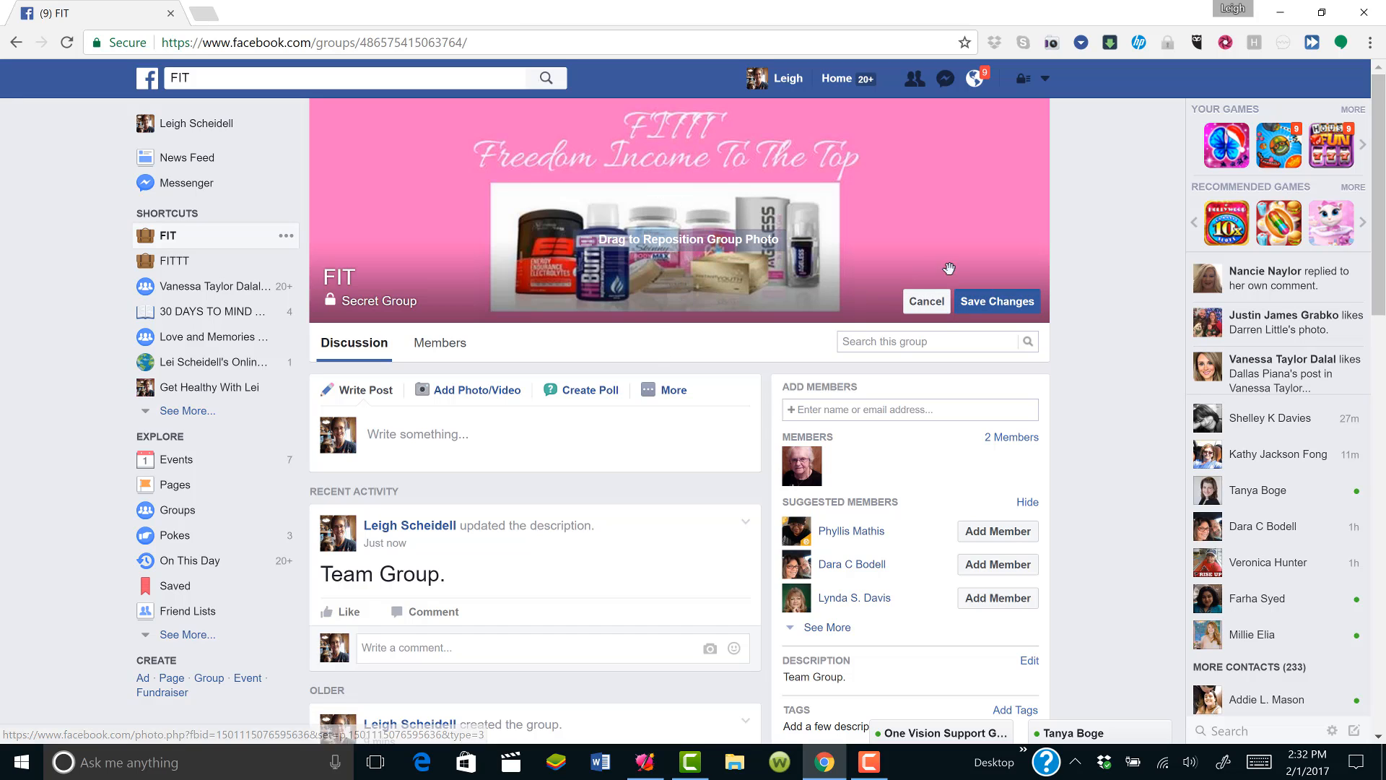
left_click(1012, 306)
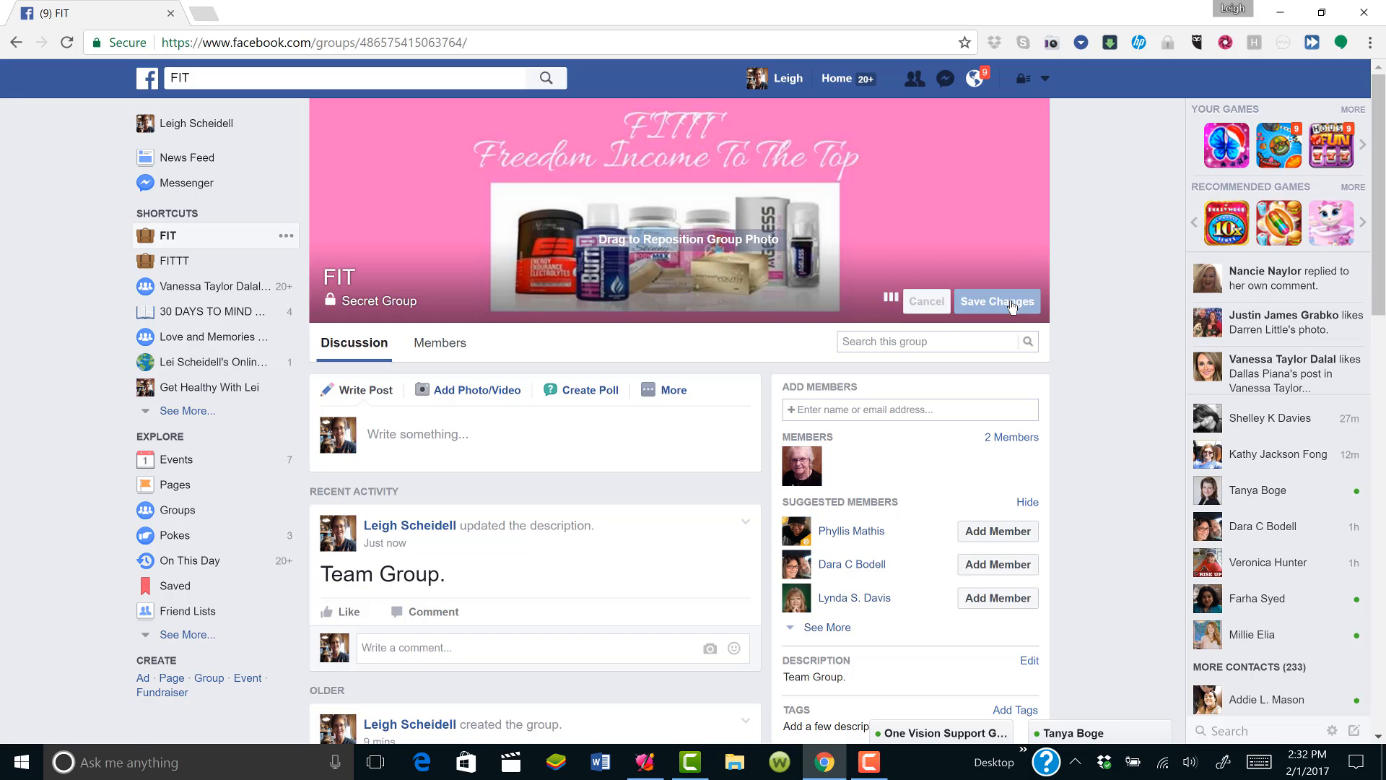